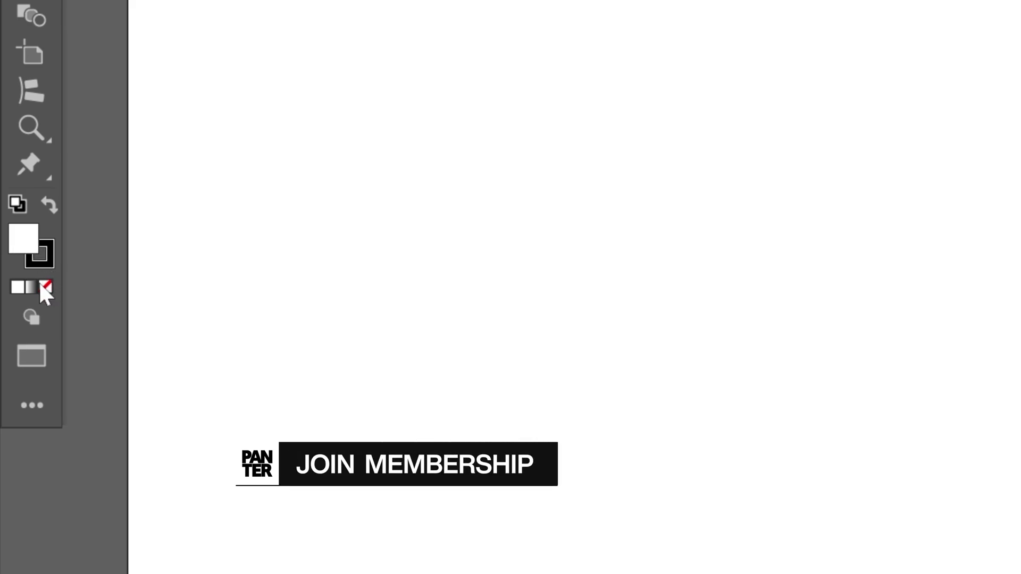
Draw a 207 px circle with no fill and a black stroke from the artboard centre.
left_click(45, 287)
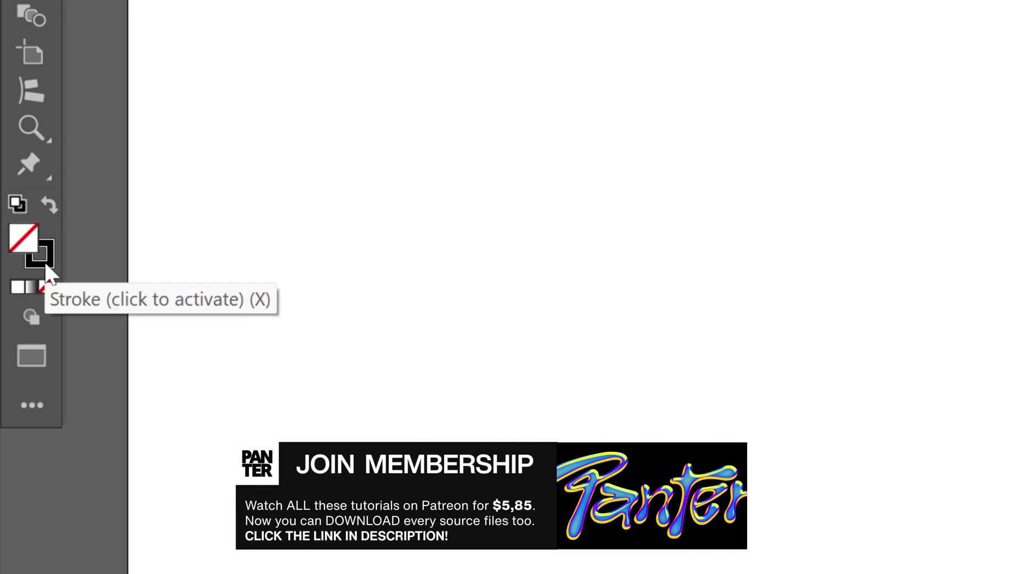
left_click(46, 269)
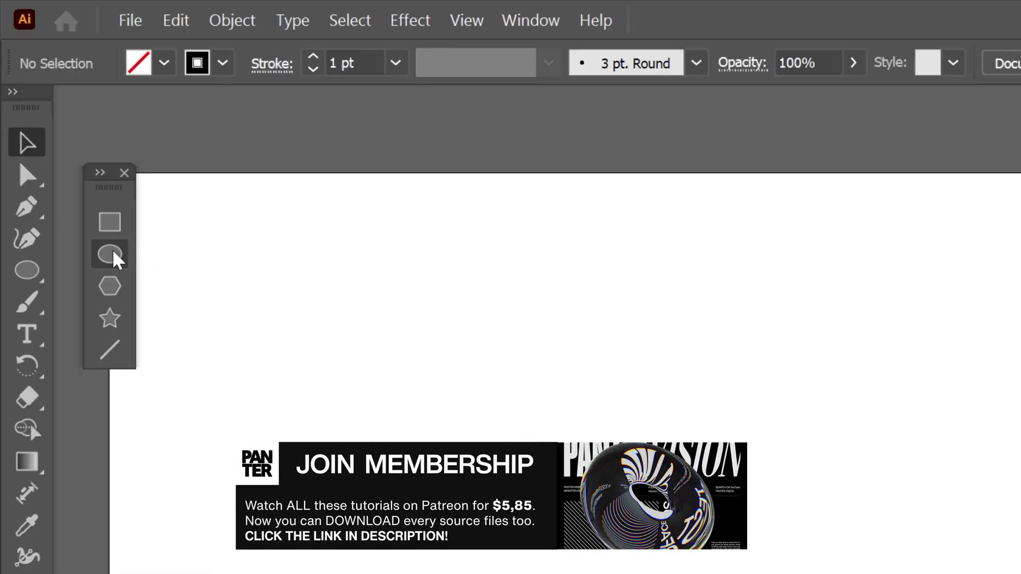
left_click(118, 83)
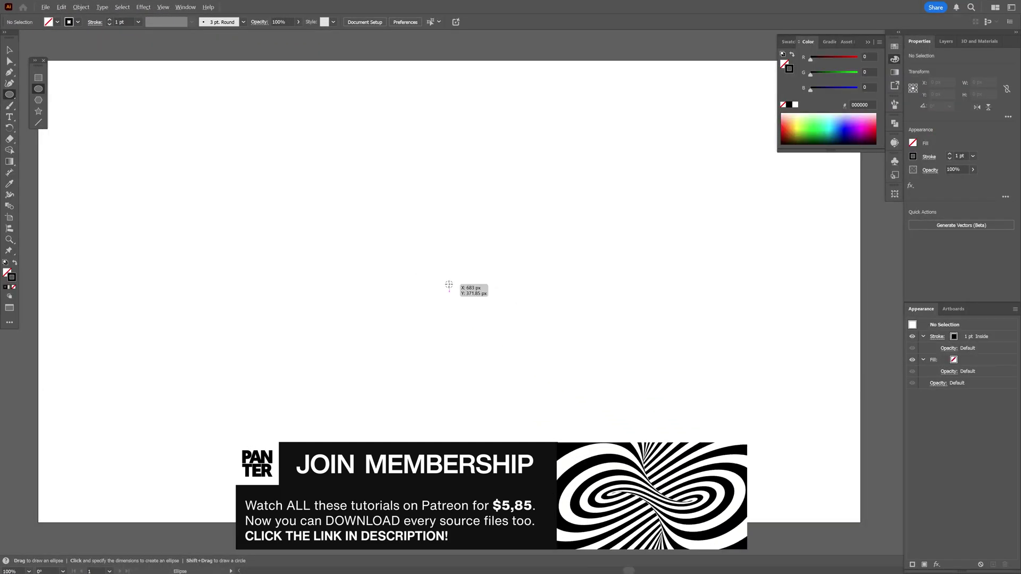
left_click_drag(450, 291, 512, 309)
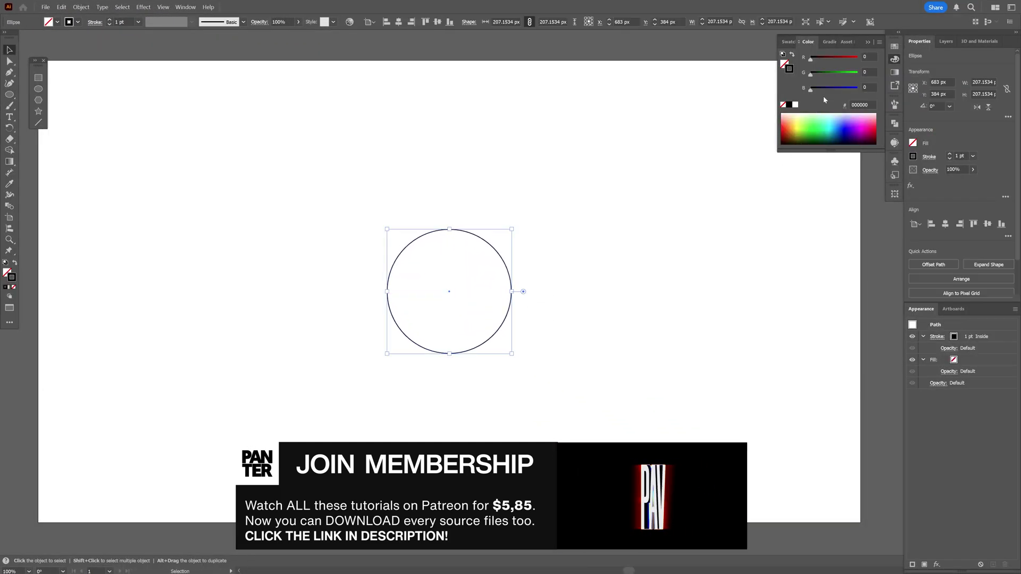
Align the stroke to center and raise its weight to 206 pt.
left_click(867, 42)
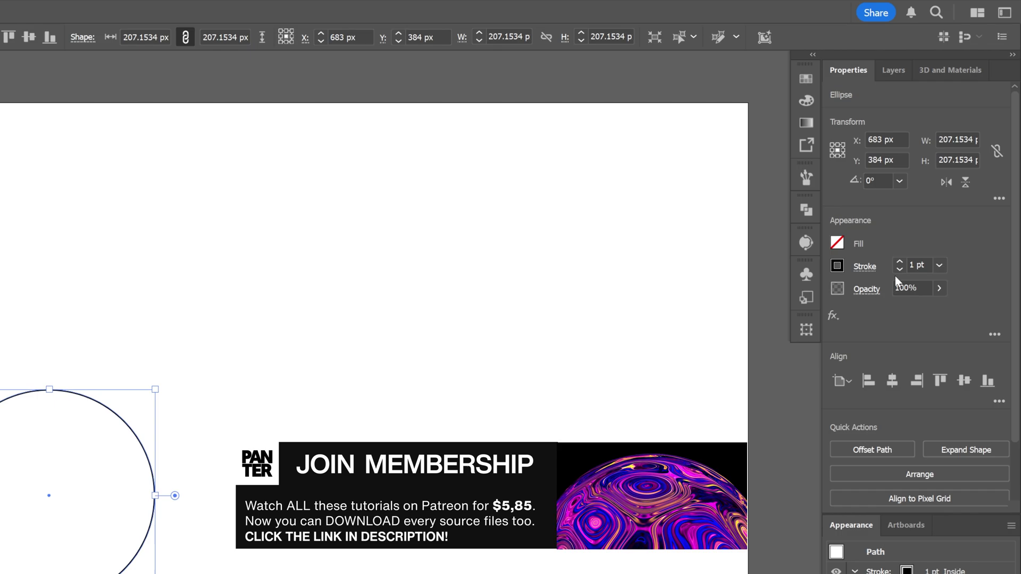
left_click(896, 223)
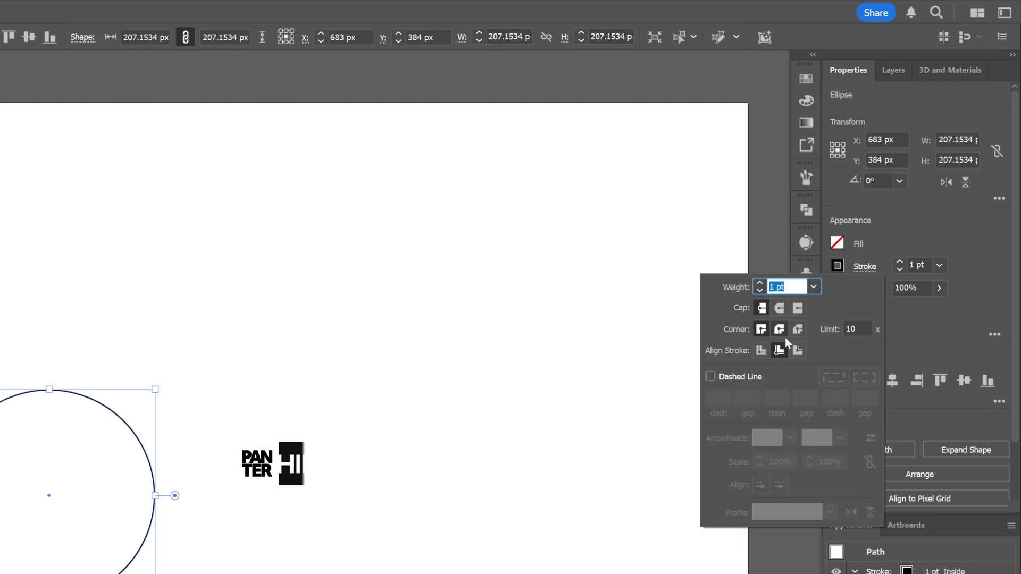
left_click(761, 351)
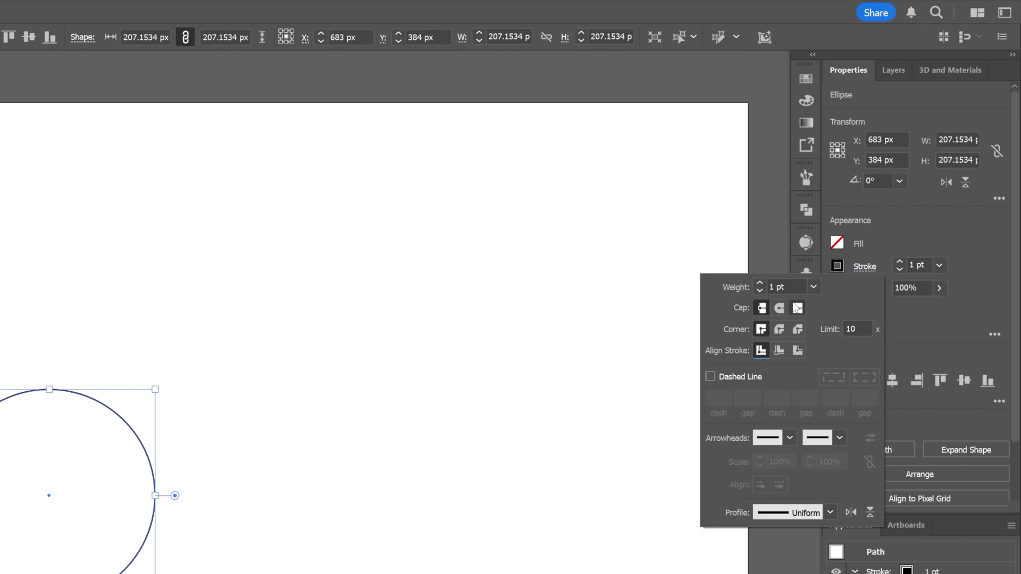
left_click(788, 286)
scroll(788, 286, "up", 8)
scroll(789, 286, "up", 19)
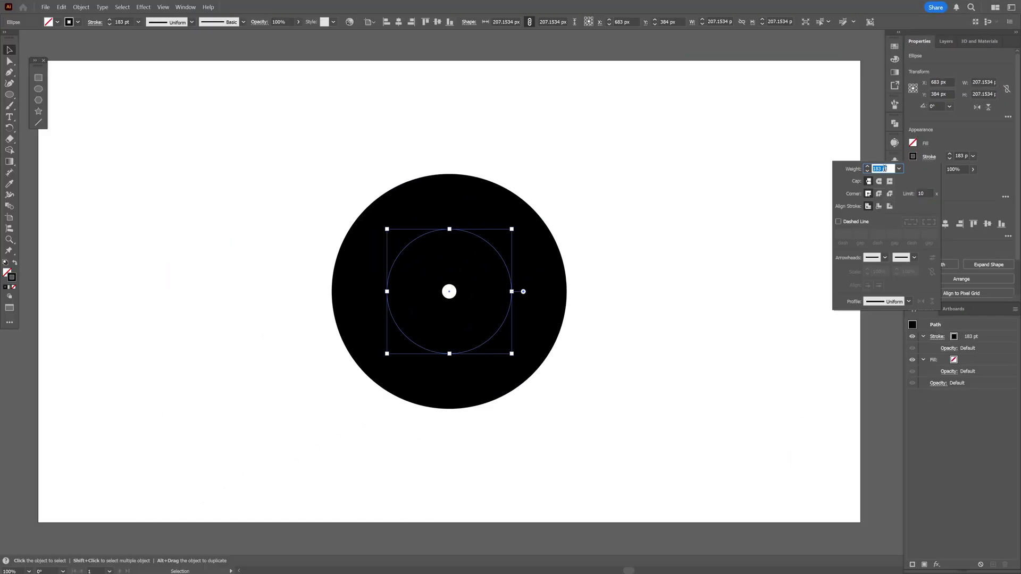
left_click(856, 223)
scroll(886, 167, "up", 19)
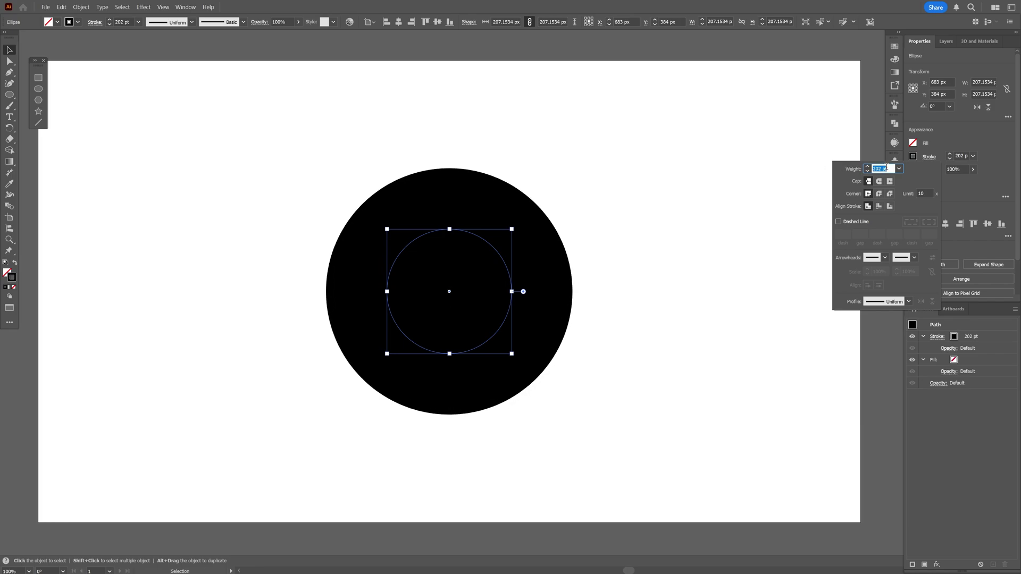
scroll(887, 168, "up", 4)
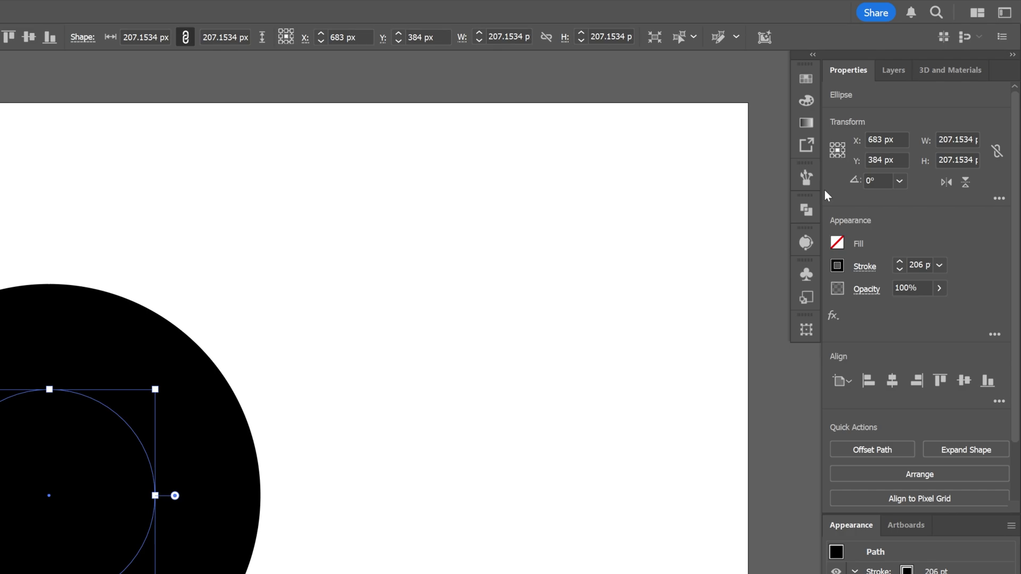
Apply a reversed black-and-white gradient along the circle's stroke.
left_click(895, 72)
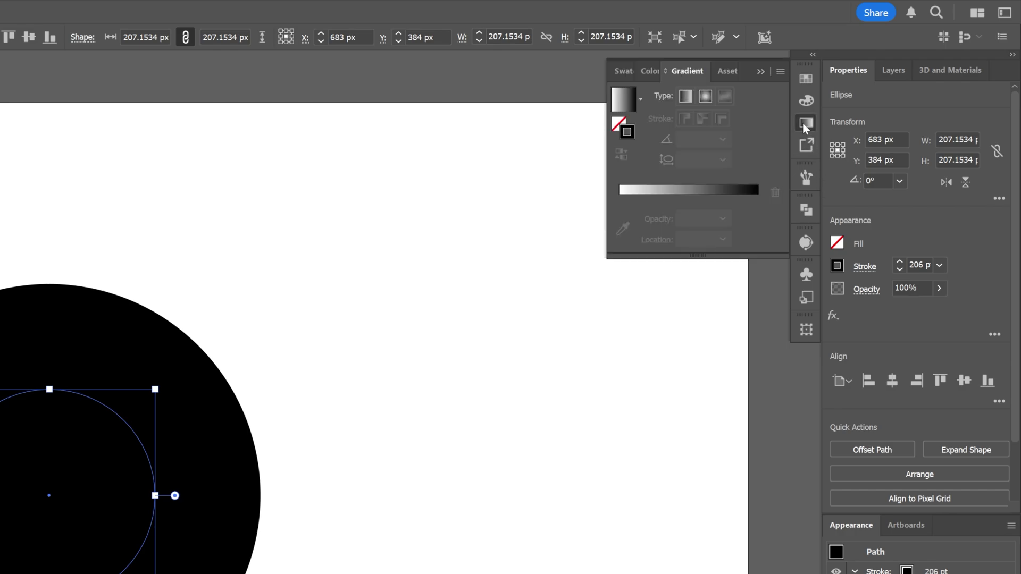
left_click(683, 191)
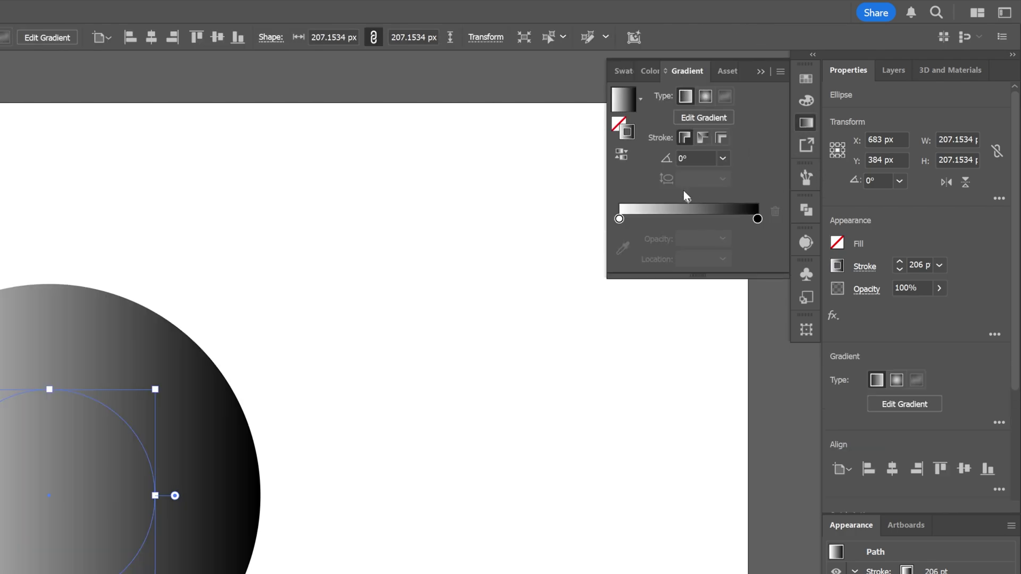
left_click(701, 144)
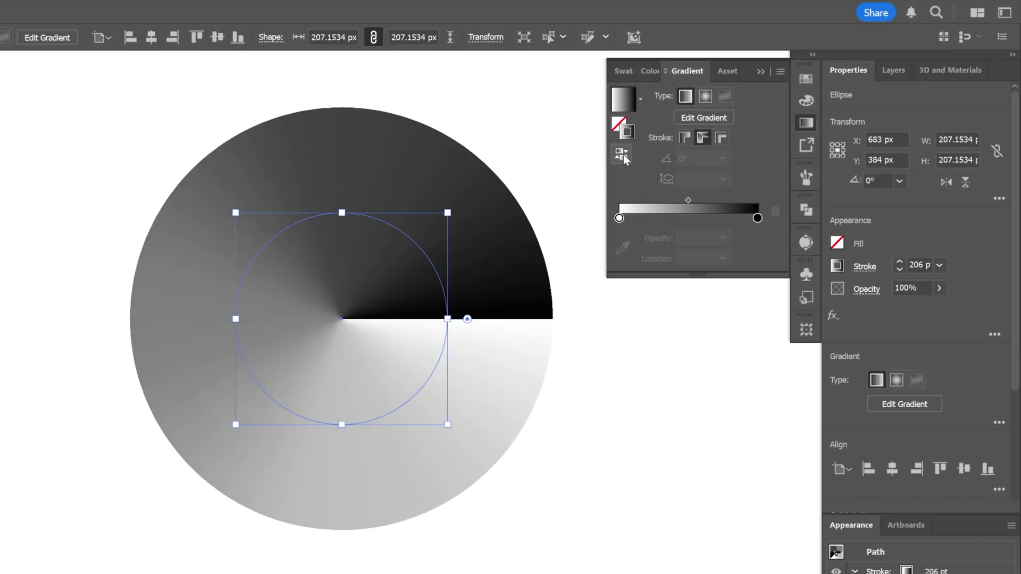
left_click(623, 154)
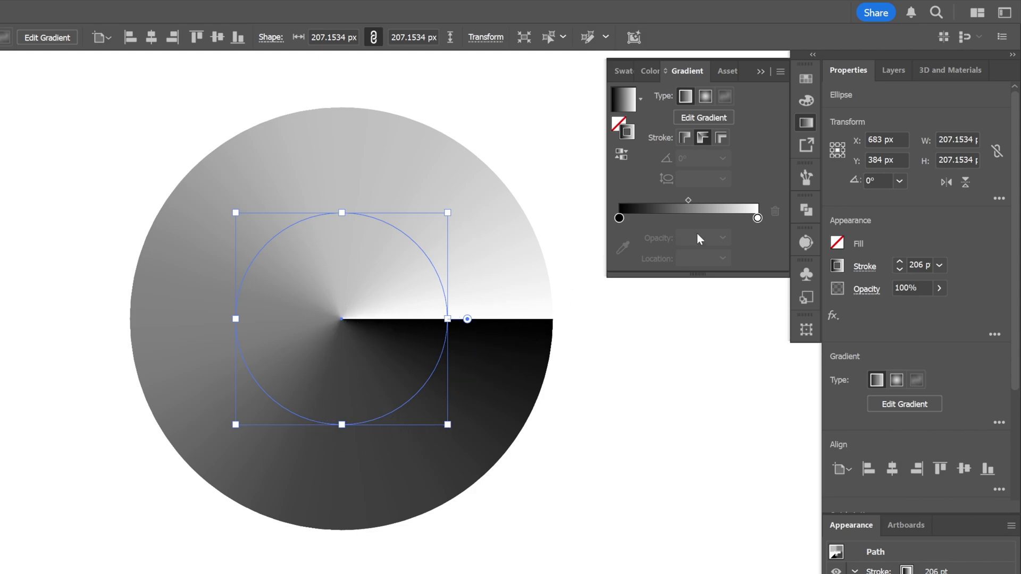
Drag out a new white stop and a new black stop onto the gradient slider.
left_click(757, 218)
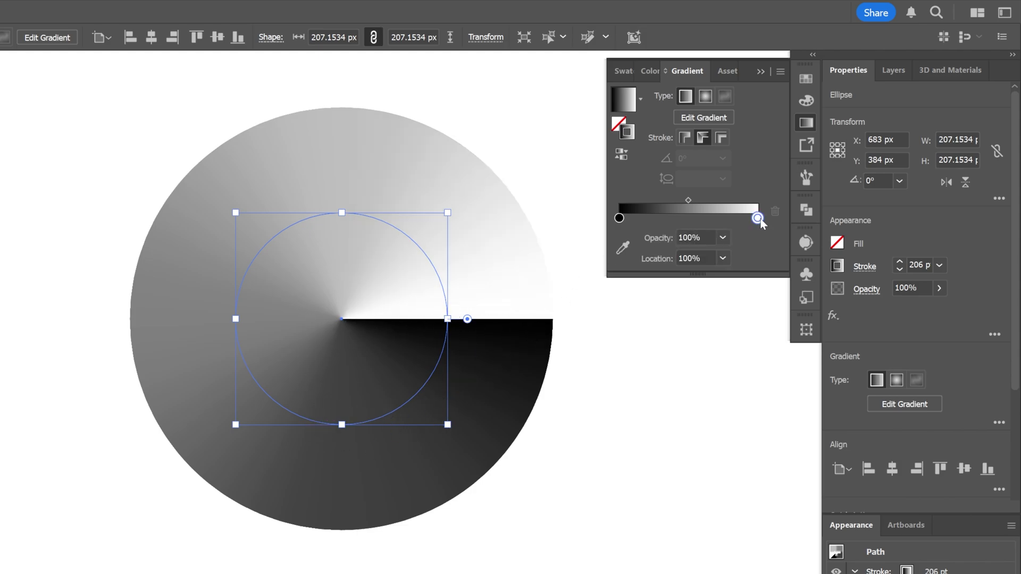
left_click_drag(760, 218, 676, 220)
left_click(619, 218)
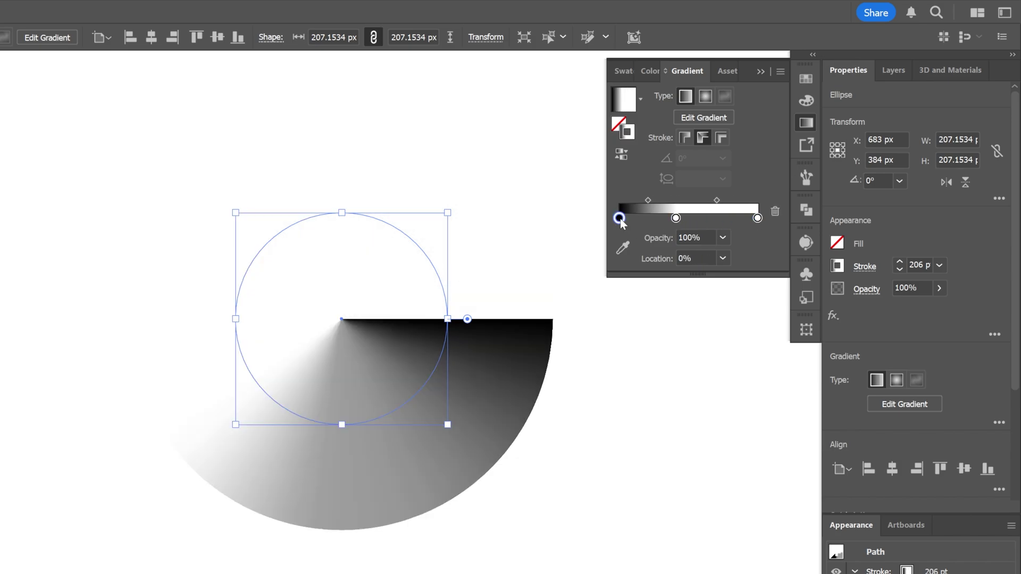
left_click_drag(619, 218, 713, 218)
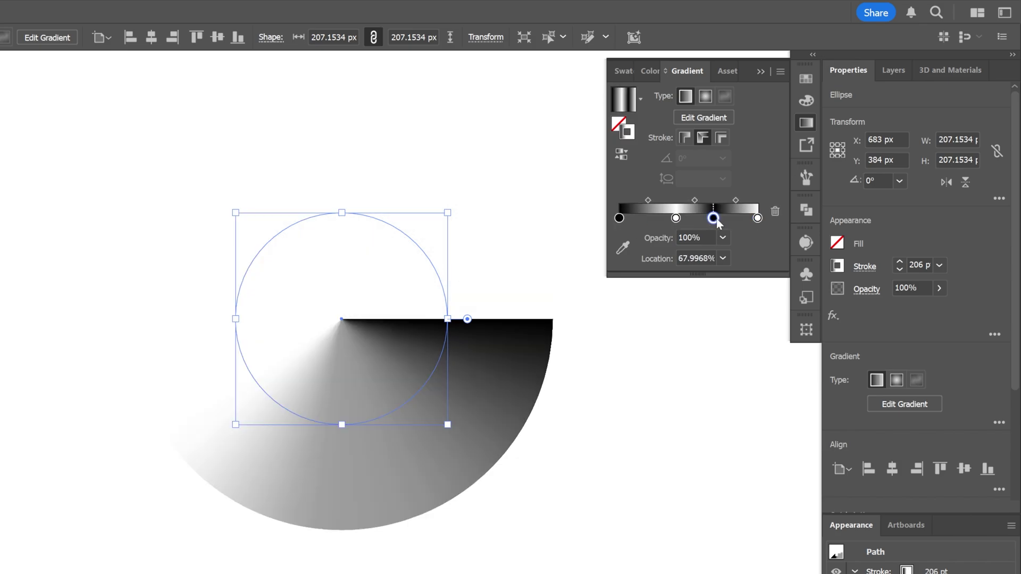
Set the Location of both new middle stops to 50%.
left_click(696, 258)
double_click(696, 258)
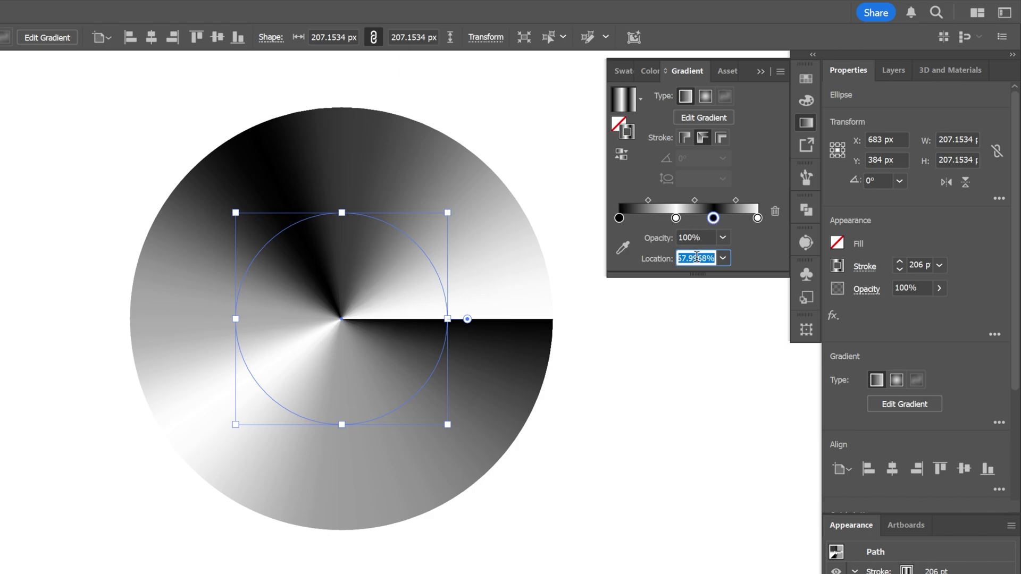
type("50")
key("Return")
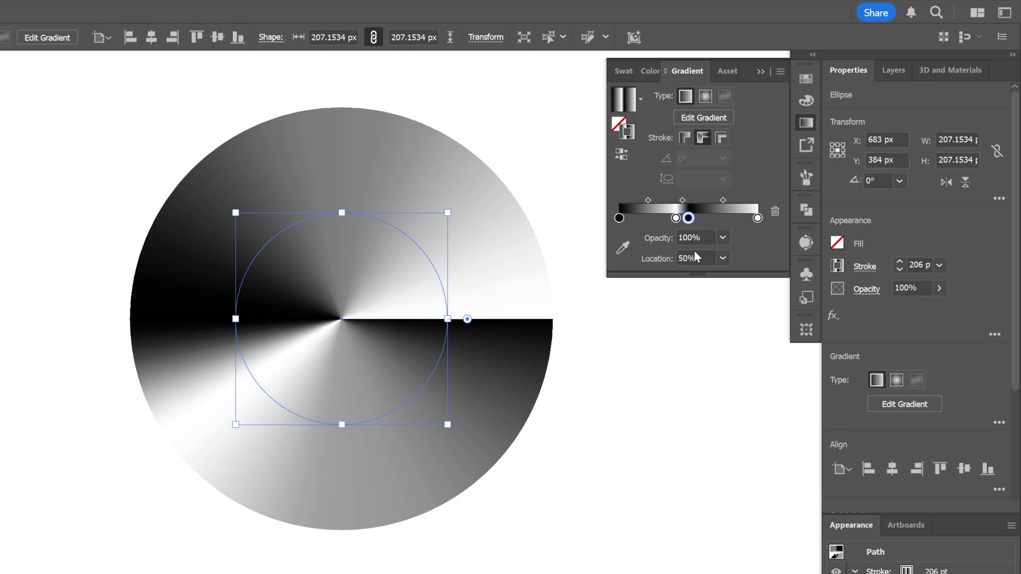
left_click(675, 217)
left_click(697, 258)
type("50")
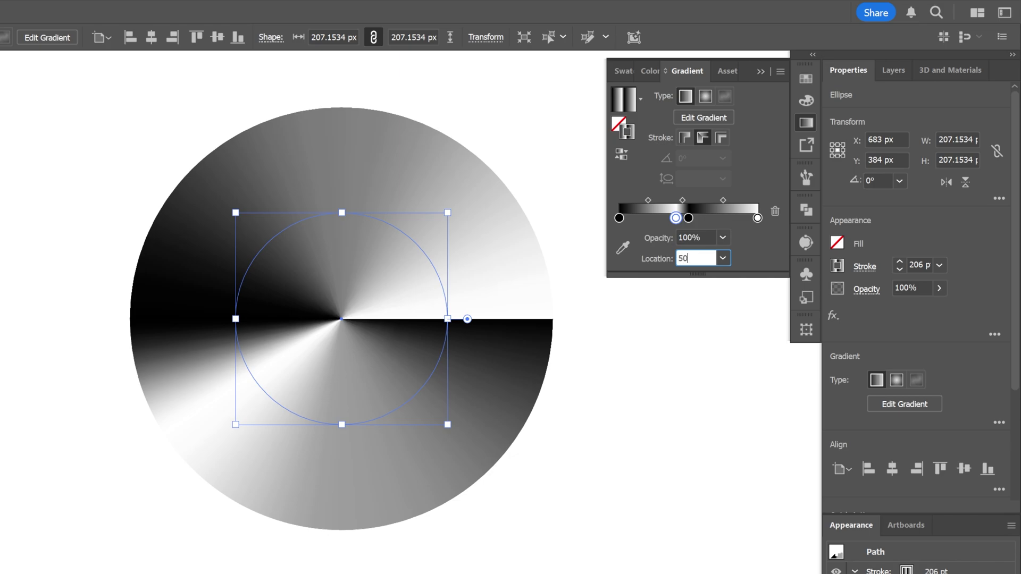
key("Return")
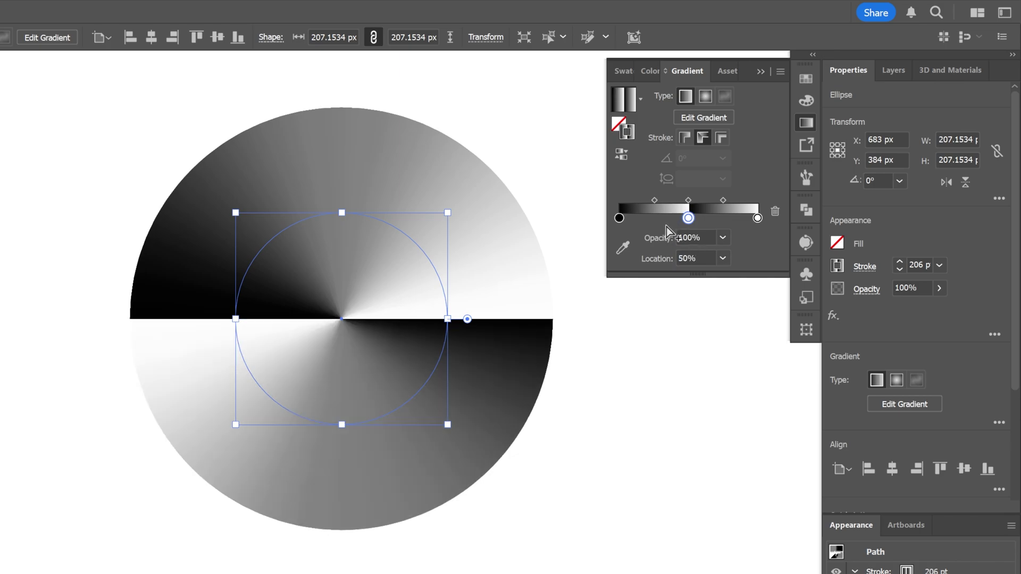
Add a cyan-blue gradient stop at 10%.
double_click(639, 219)
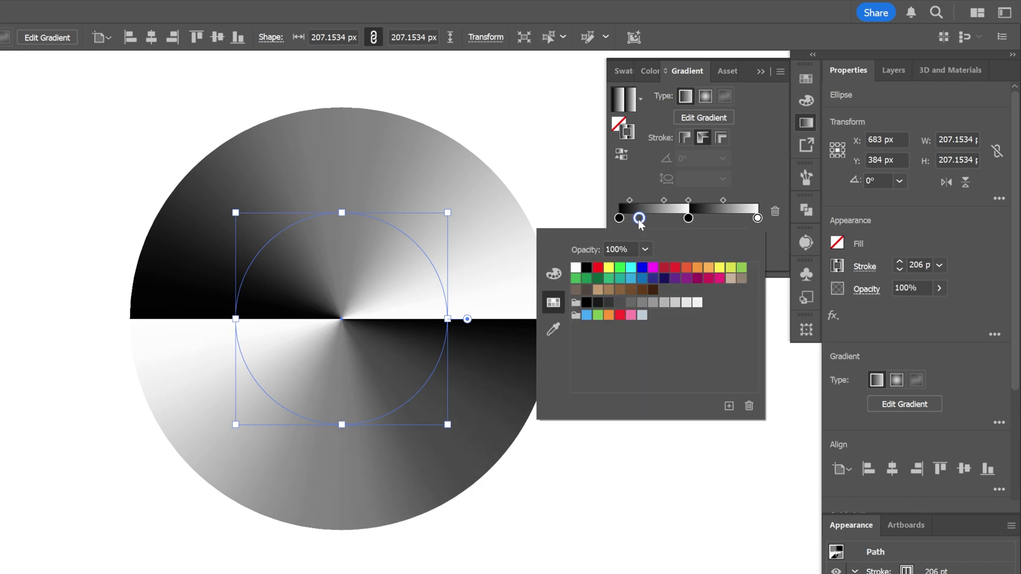
left_click(630, 278)
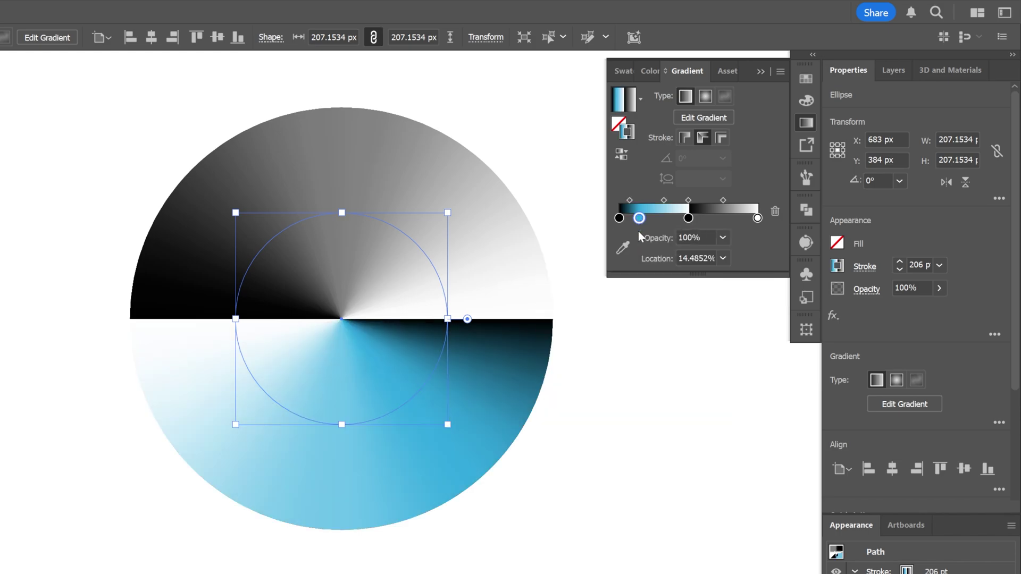
double_click(694, 254)
type("10")
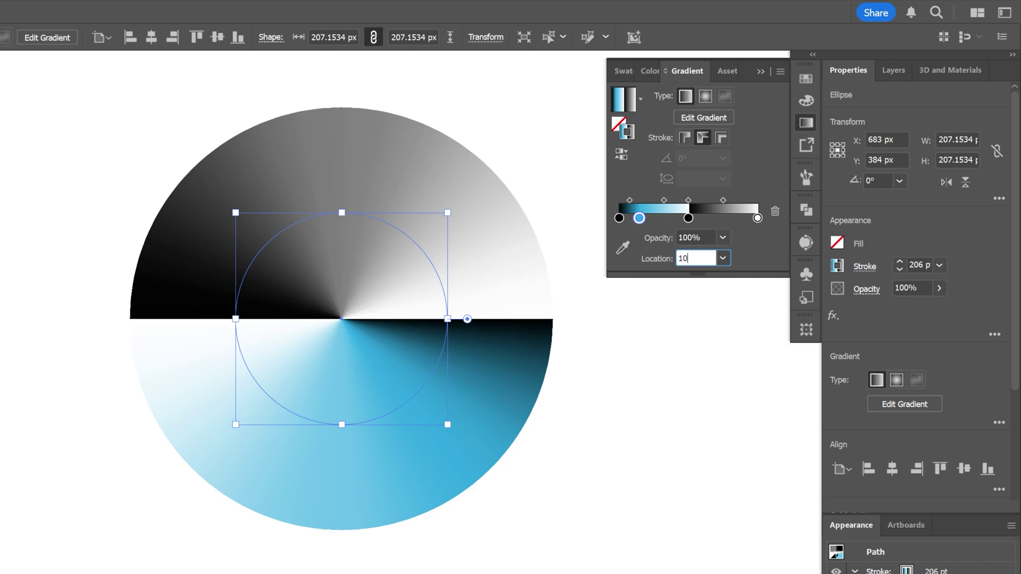
key("Return")
Enlarge the gradient editor and add a green stop at 20%.
left_click(649, 221)
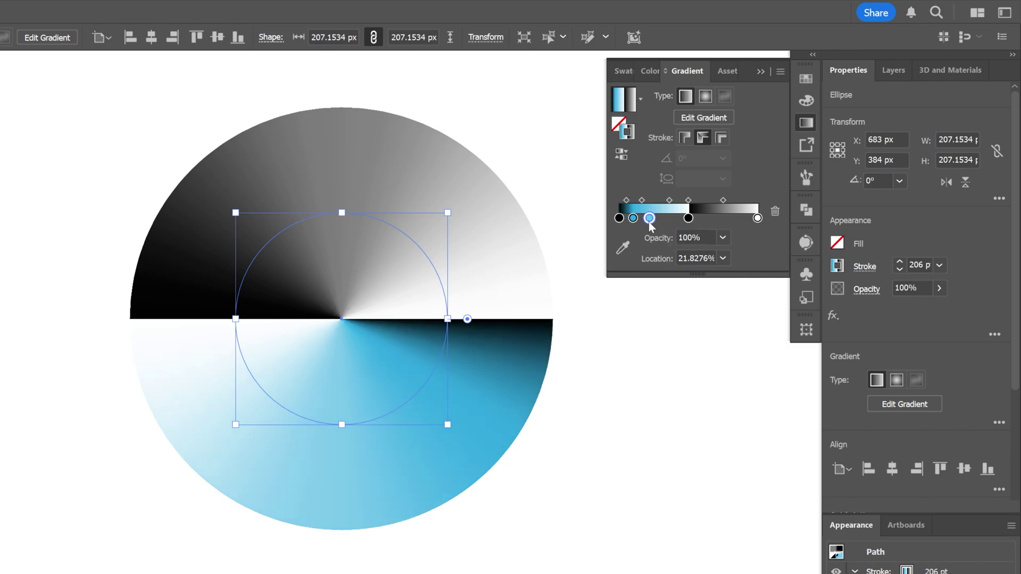
left_click_drag(608, 276, 473, 272)
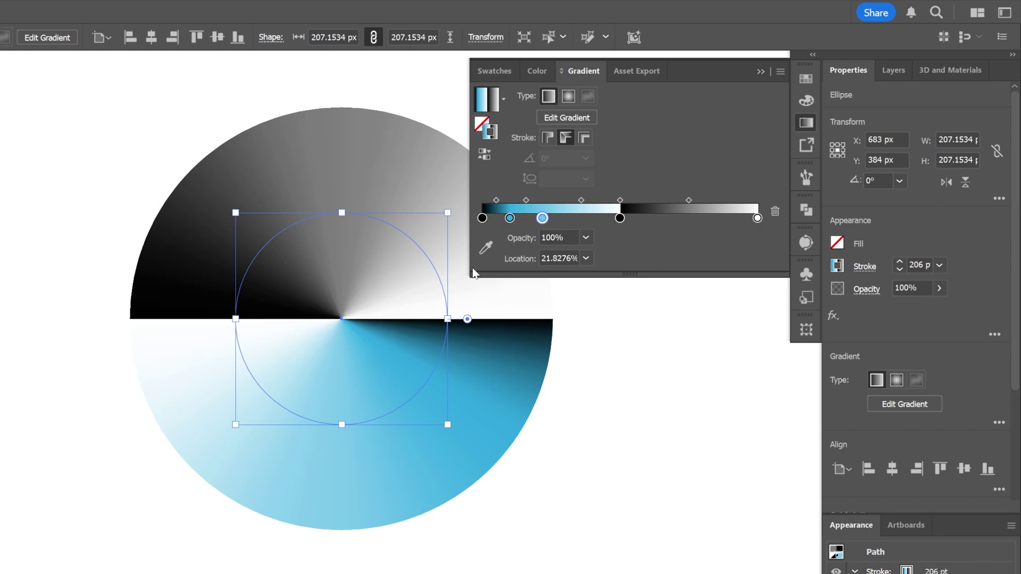
double_click(543, 219)
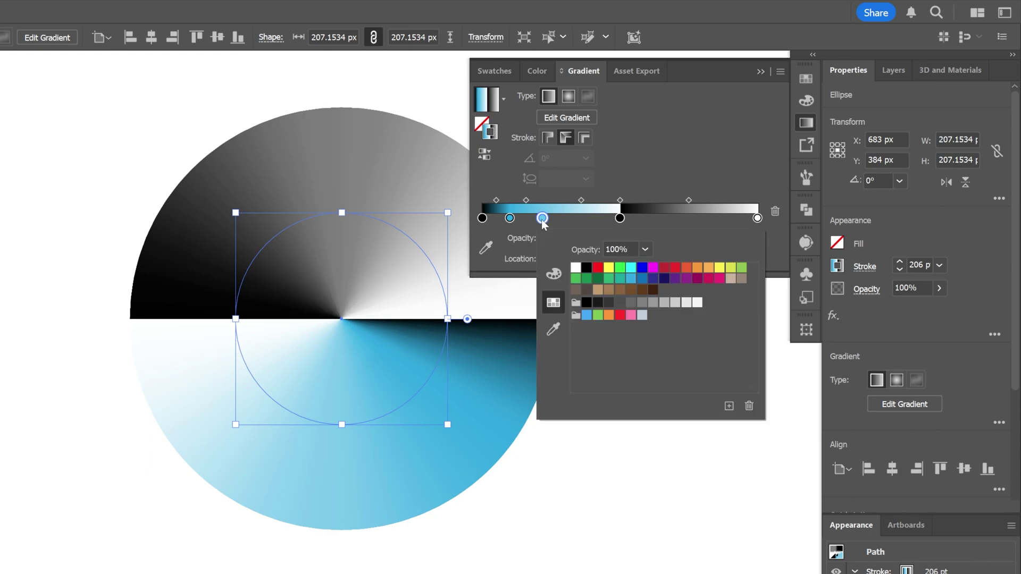
left_click(608, 279)
left_click(522, 244)
left_click(565, 258)
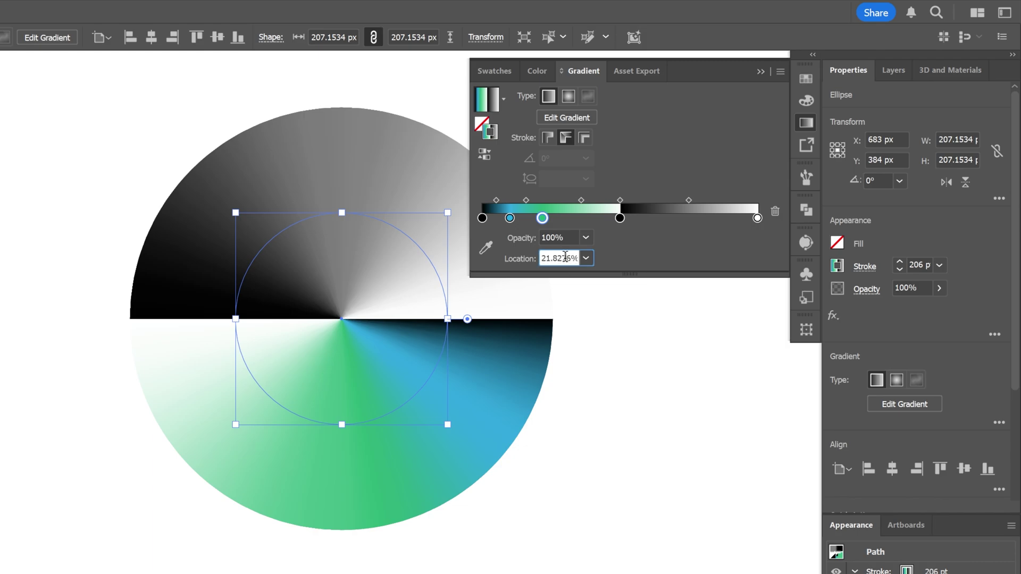
type("20")
key("Return")
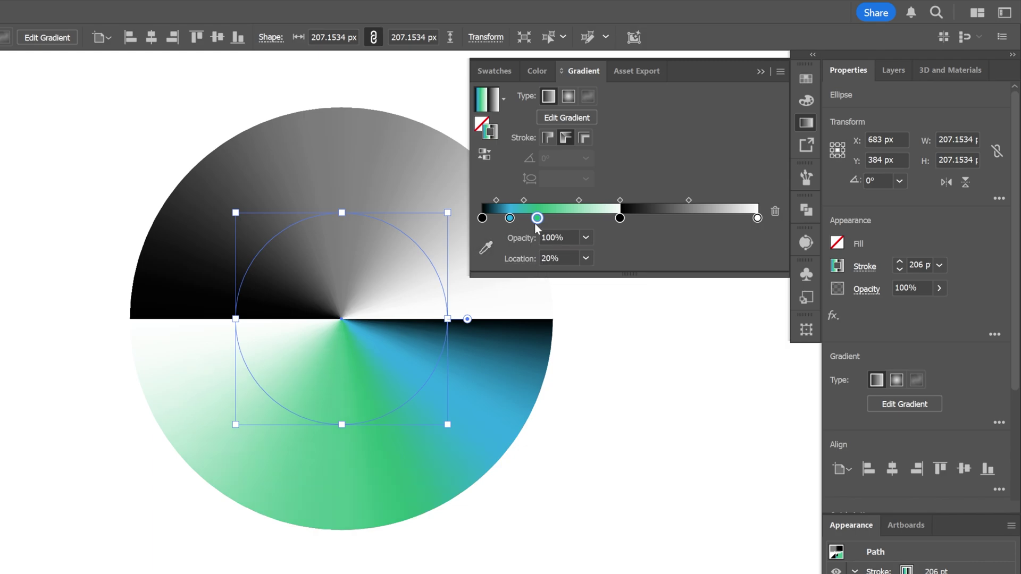
Add a lightened yellow stop at 30%.
left_click(561, 218)
double_click(561, 219)
left_click(719, 268)
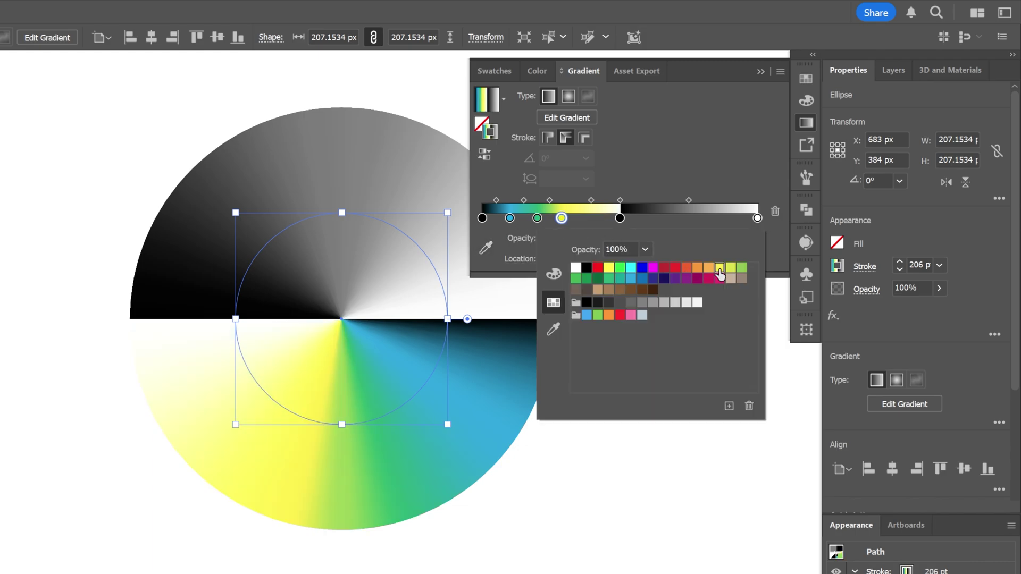
left_click(553, 275)
left_click_drag(671, 326, 692, 306)
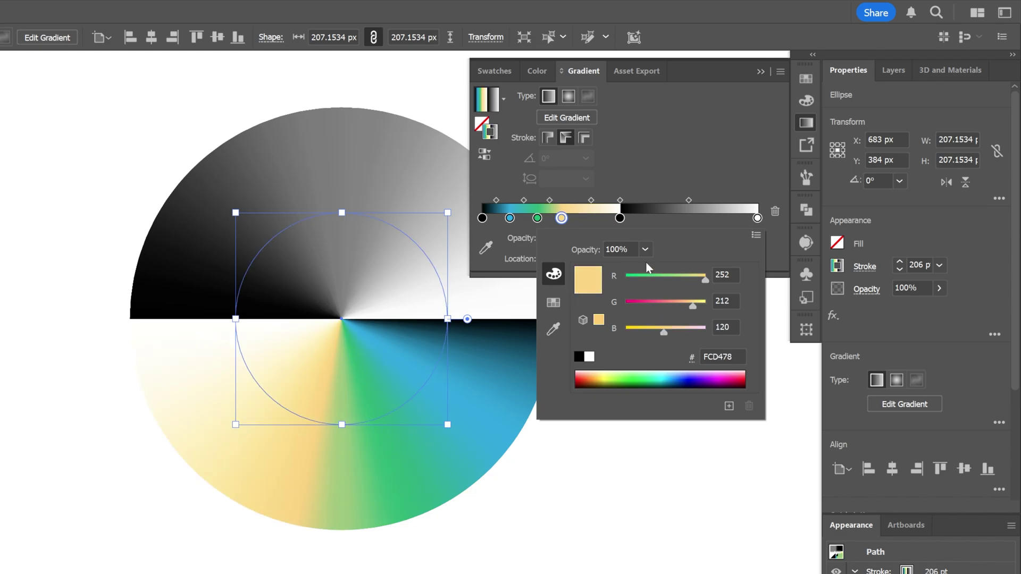
left_click(565, 223)
left_click(558, 258)
type("3")
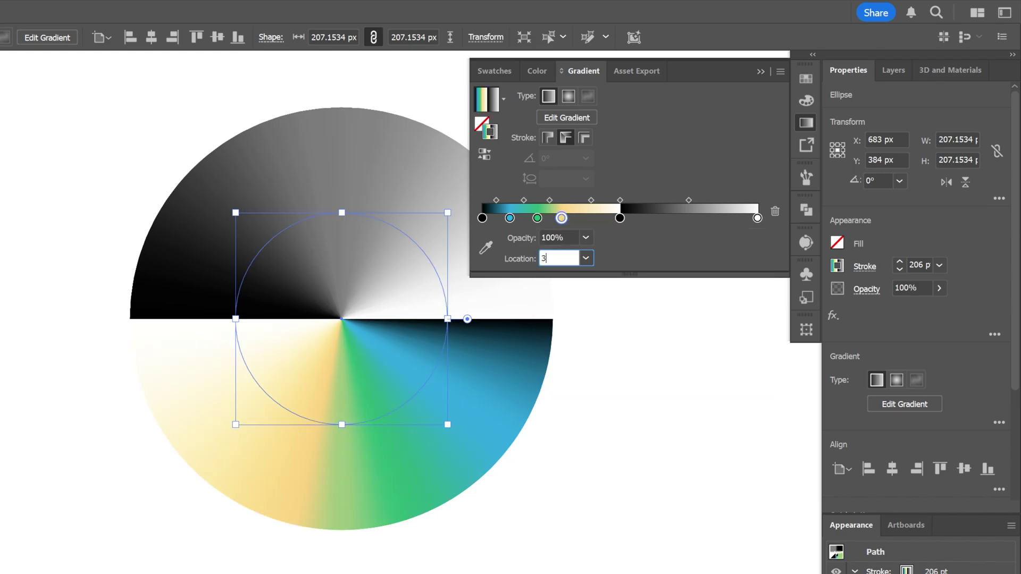
type("0")
key("Return")
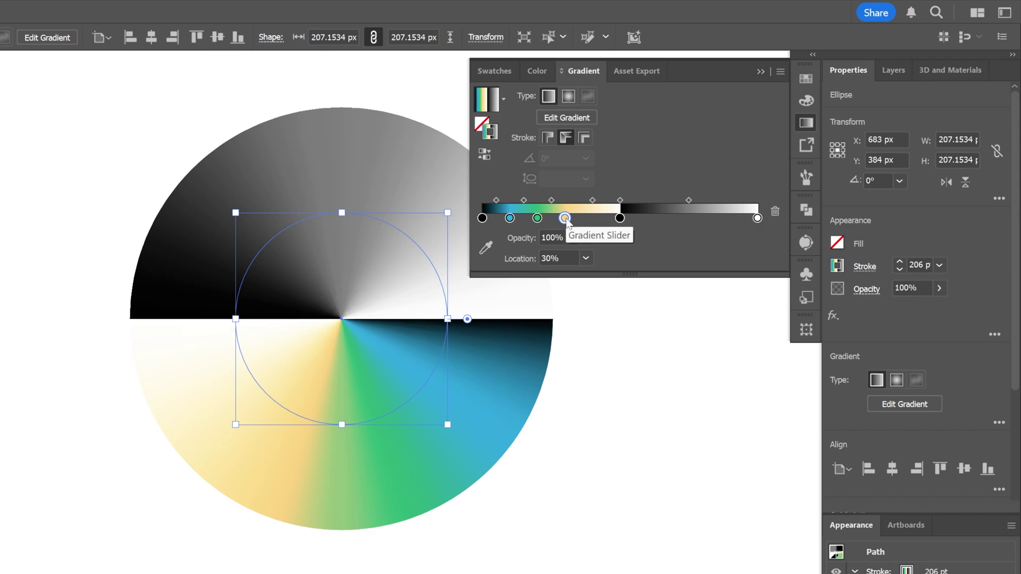
Add a red stop at 40%.
left_click(590, 222)
double_click(591, 219)
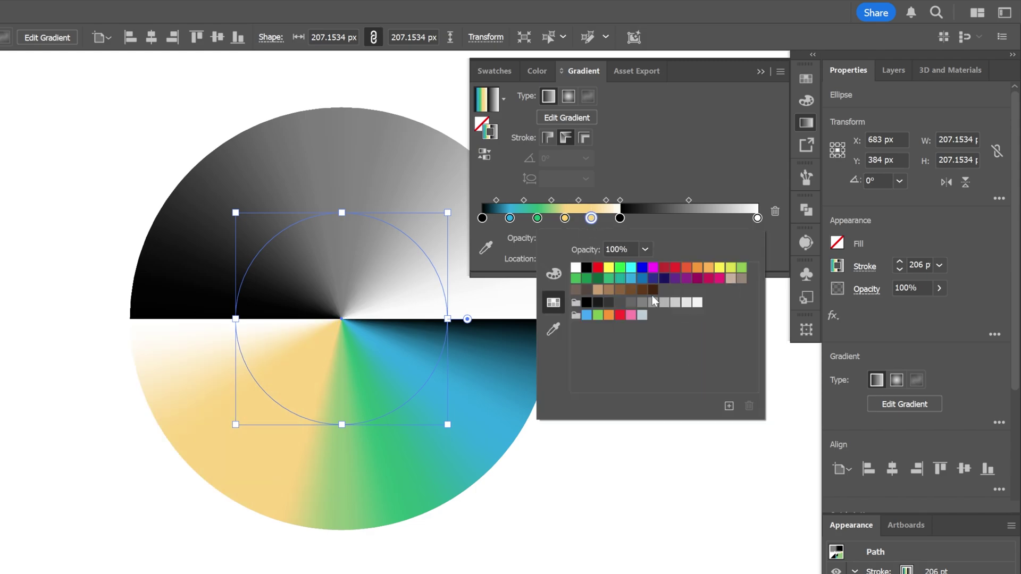
left_click(620, 314)
left_click(590, 219)
left_click(567, 257)
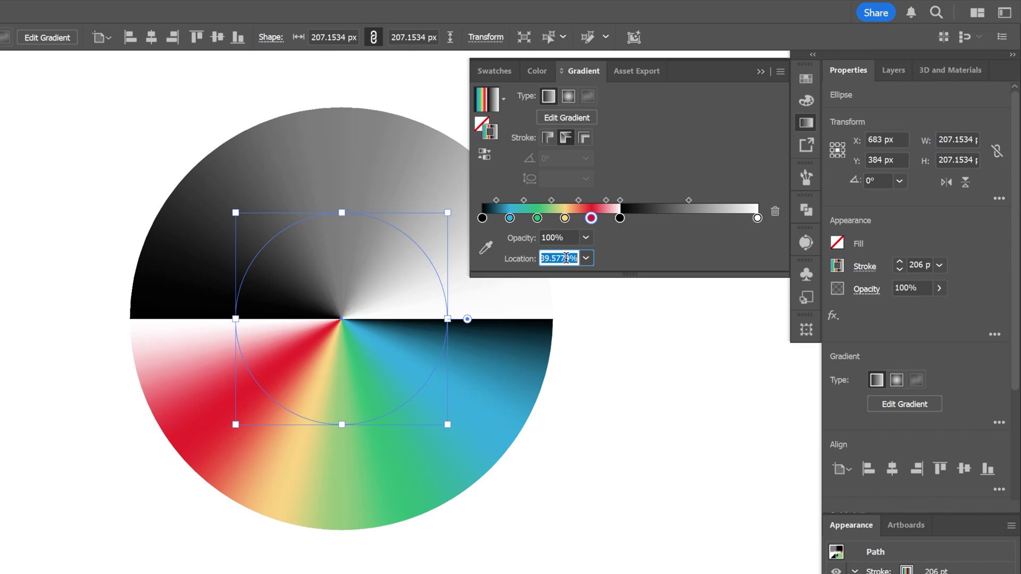
type("40")
key("Return")
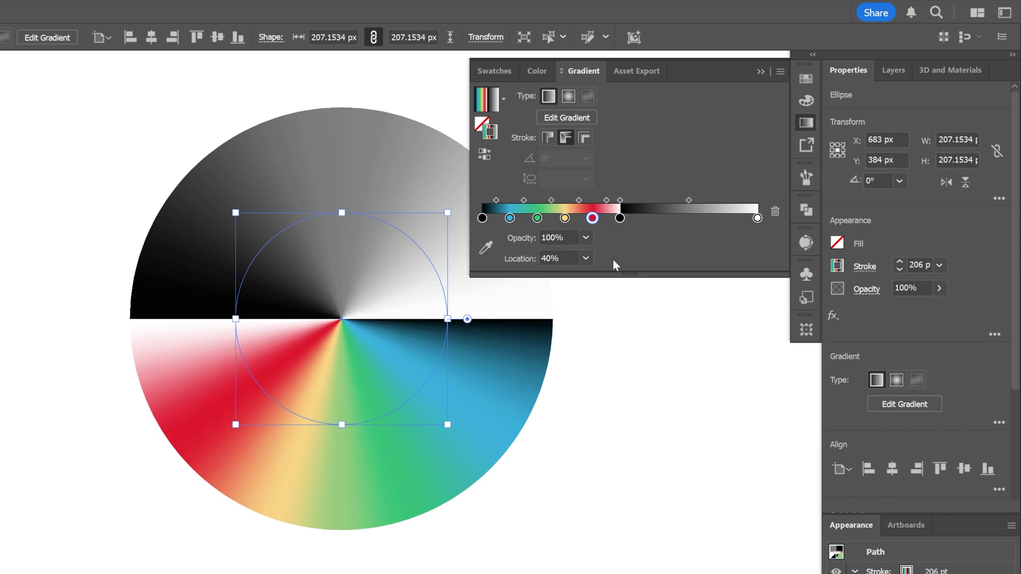
Copy the blue, green, yellow and red stops into the gradient's right half, with red at the end.
left_click(510, 218)
left_click_drag(511, 219, 654, 229)
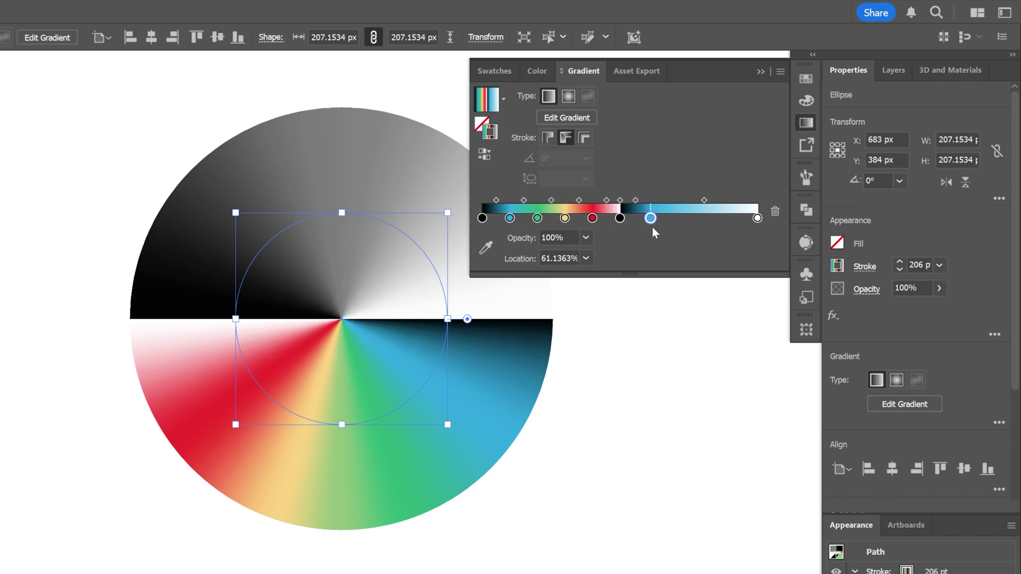
left_click_drag(538, 225, 678, 229)
left_click_drag(568, 223, 753, 256)
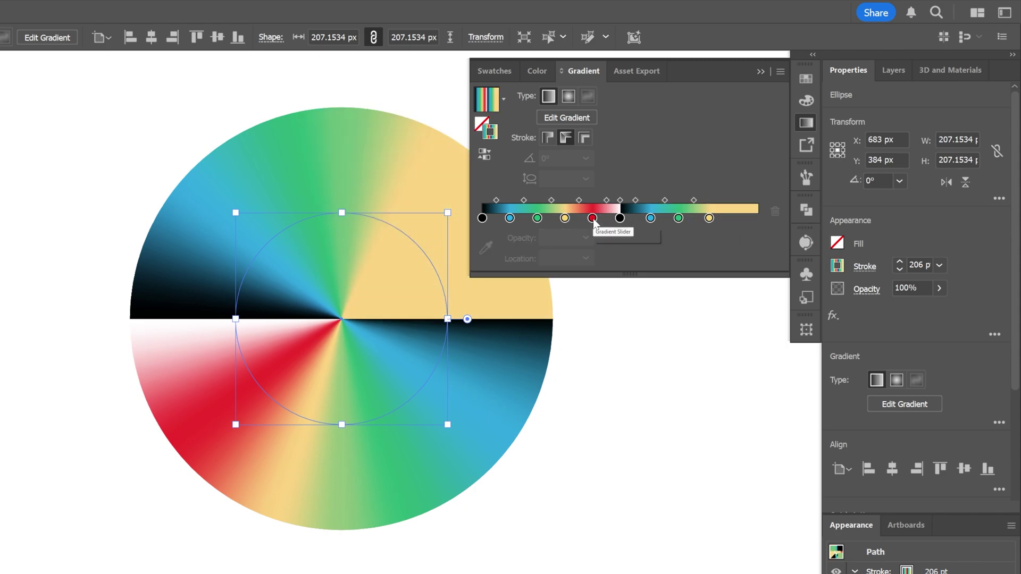
left_click_drag(593, 219, 764, 219)
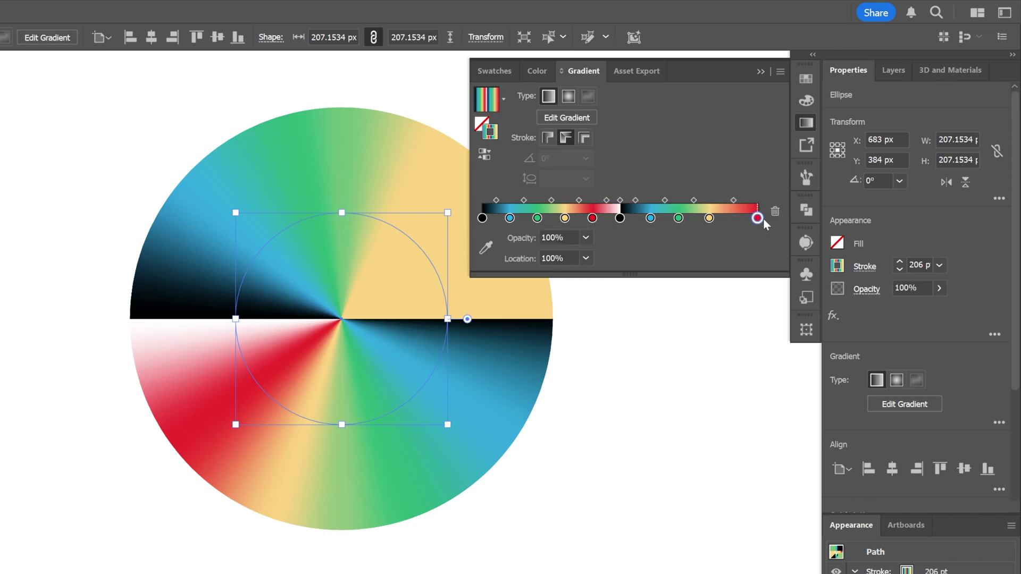
Place the copied blue, green and yellow stops at 60%, 70% and 90%.
left_click(650, 219)
left_click(556, 258)
type("60")
key("Return")
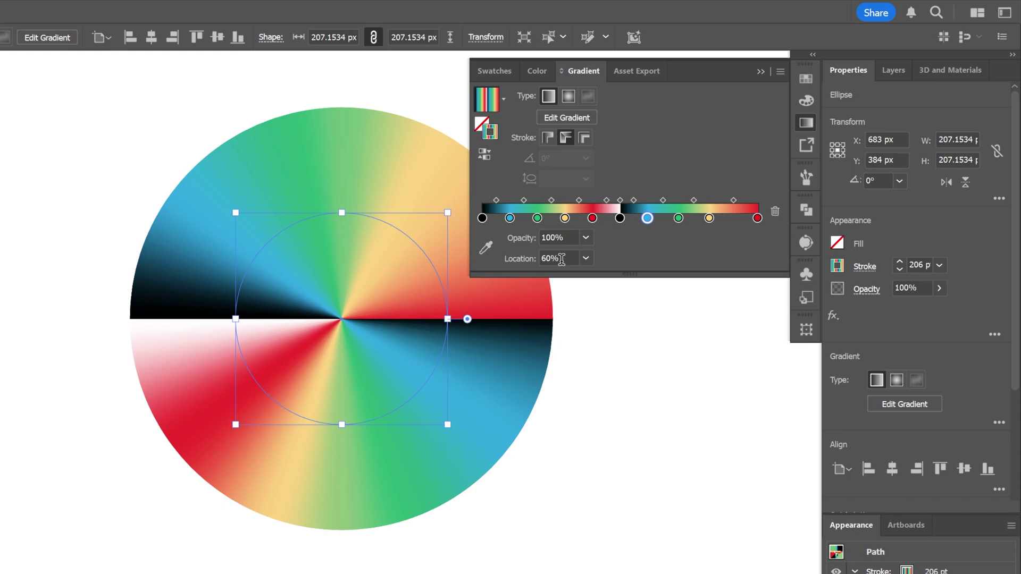
left_click(679, 218)
left_click(558, 258)
type("70")
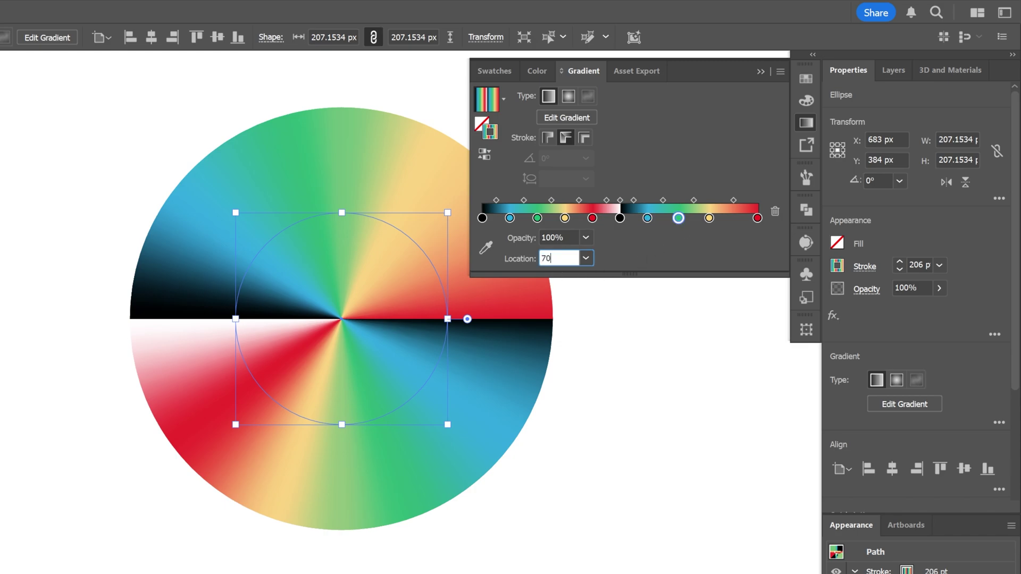
key("Return")
left_click(709, 218)
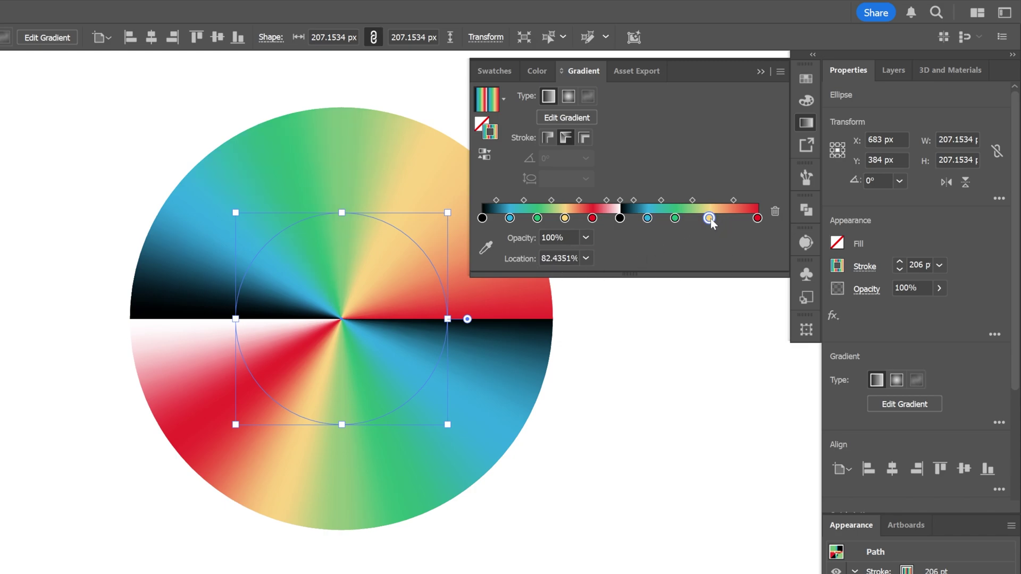
left_click(558, 259)
type("90")
key("Return")
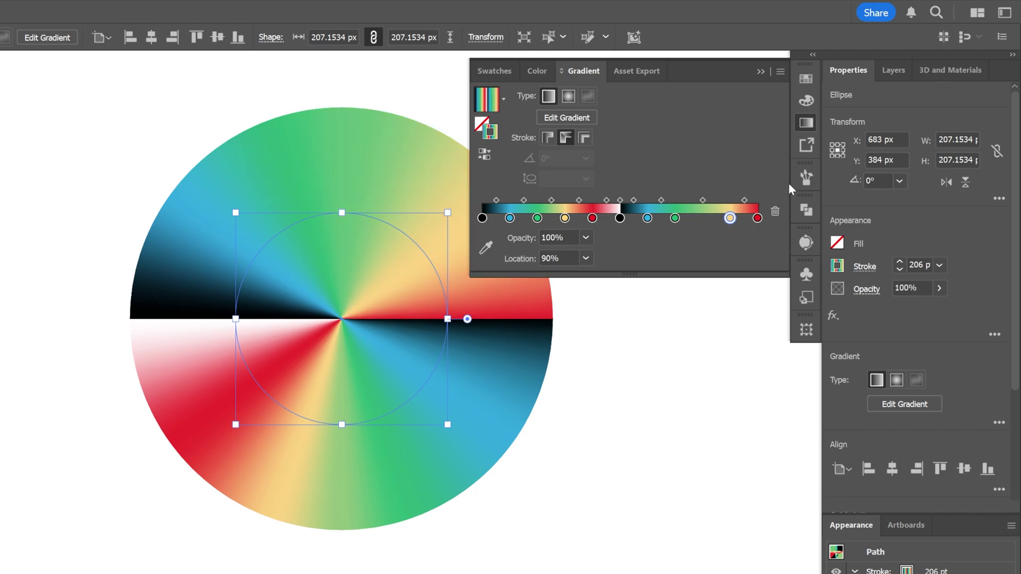
Duplicate the yellow stop at 80% and lighten it to pale peach (FCD49A).
left_click_drag(730, 218, 704, 218)
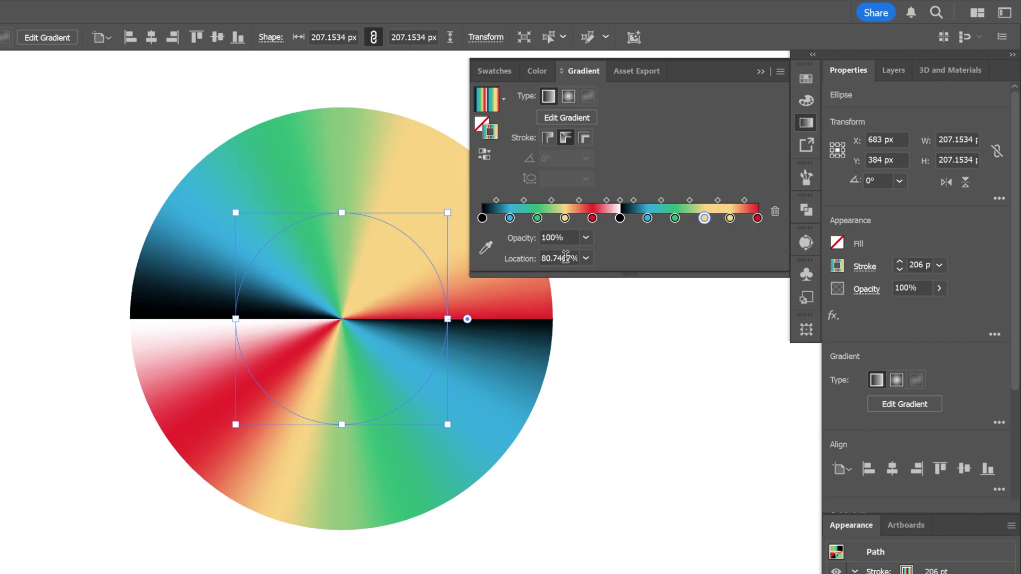
left_click(566, 257)
type("80")
key("Return")
double_click(703, 219)
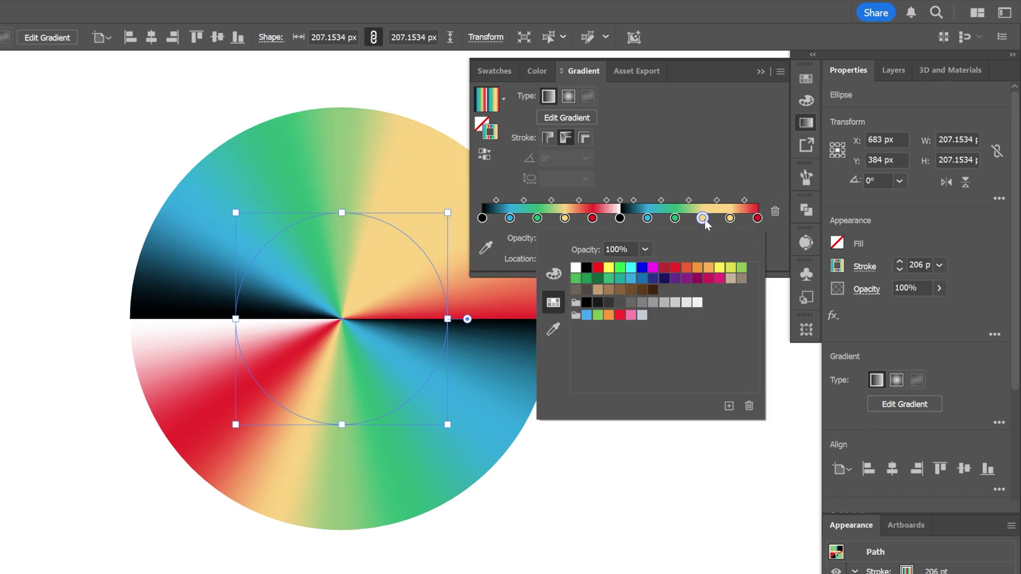
left_click(554, 274)
left_click_drag(673, 336, 701, 307)
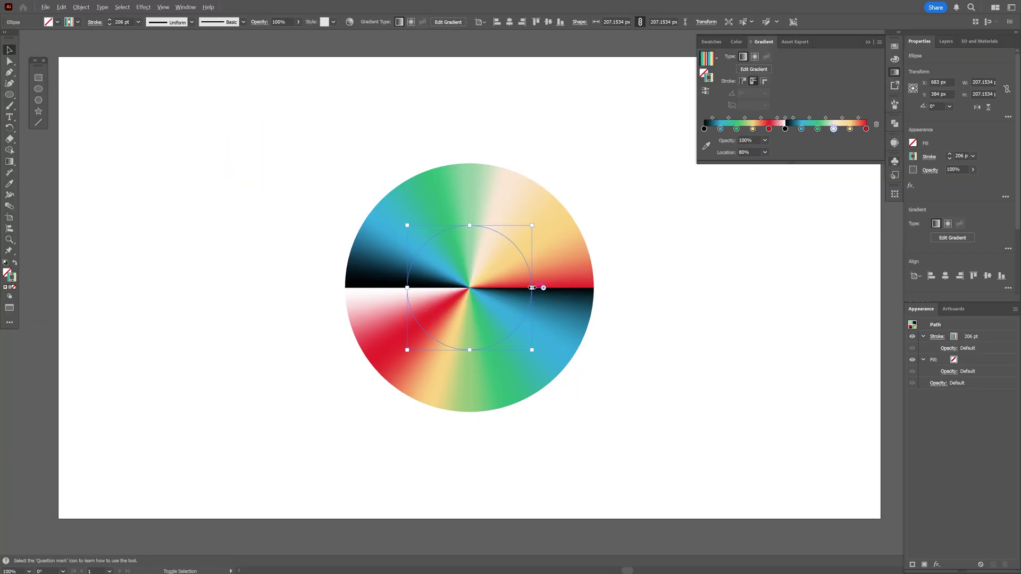
left_click_drag(532, 287, 605, 285)
Undo the enlargement, enable Scale Strokes & Effects, and resize the circle with its ring.
key("ctrl+z")
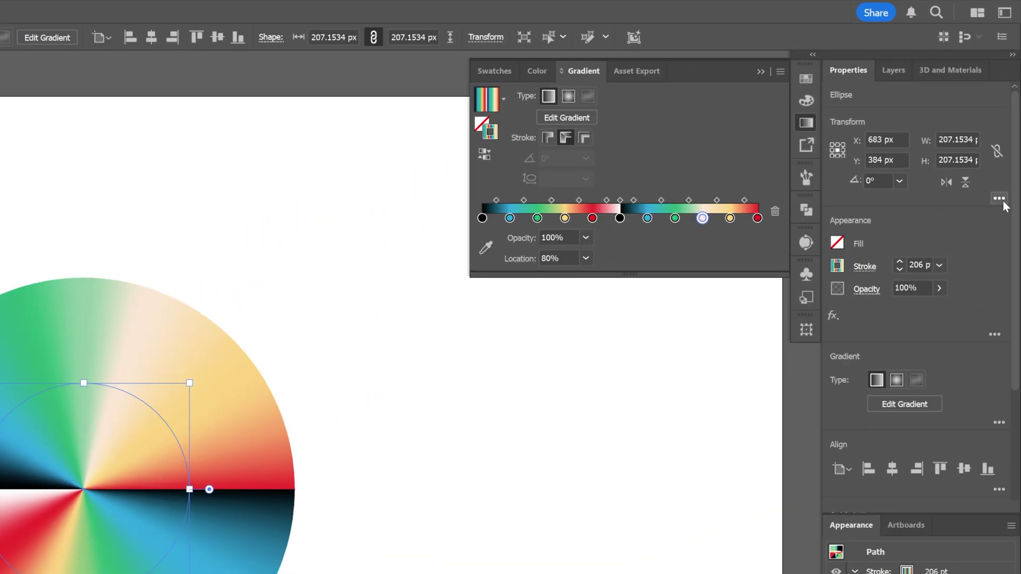
left_click(998, 200)
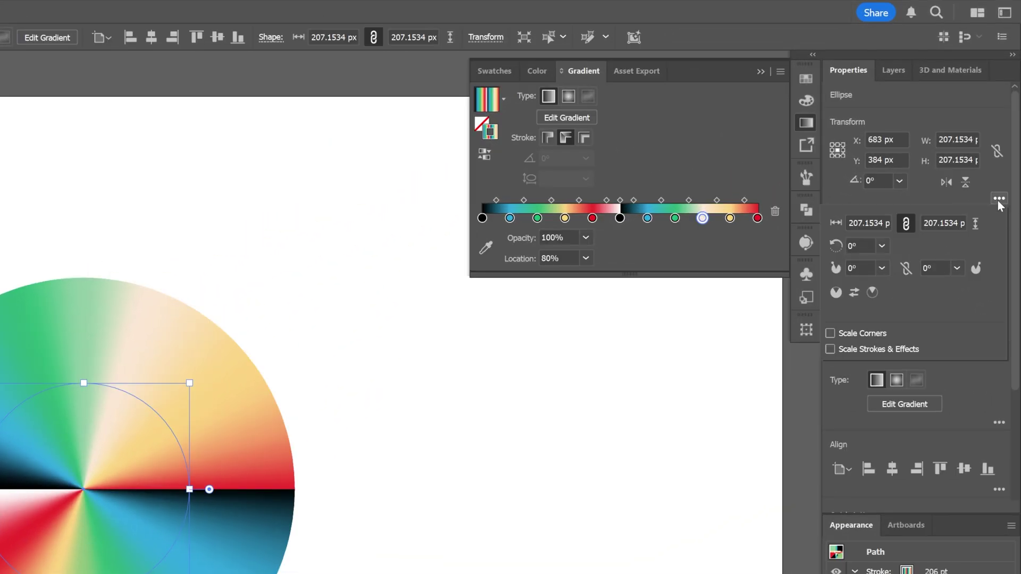
left_click(863, 348)
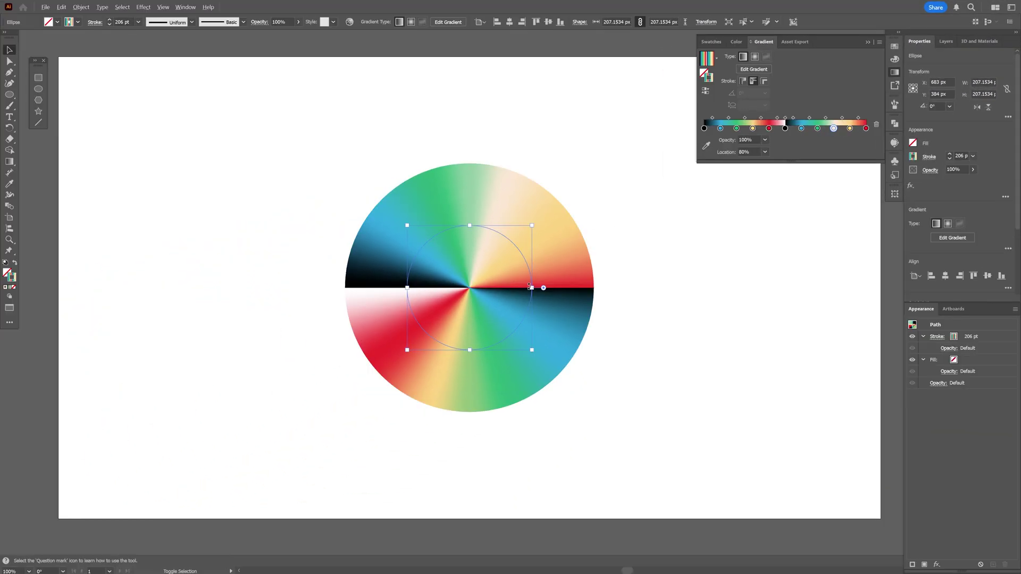
left_click_drag(190, 489, 232, 486)
left_click_drag(557, 285, 543, 287)
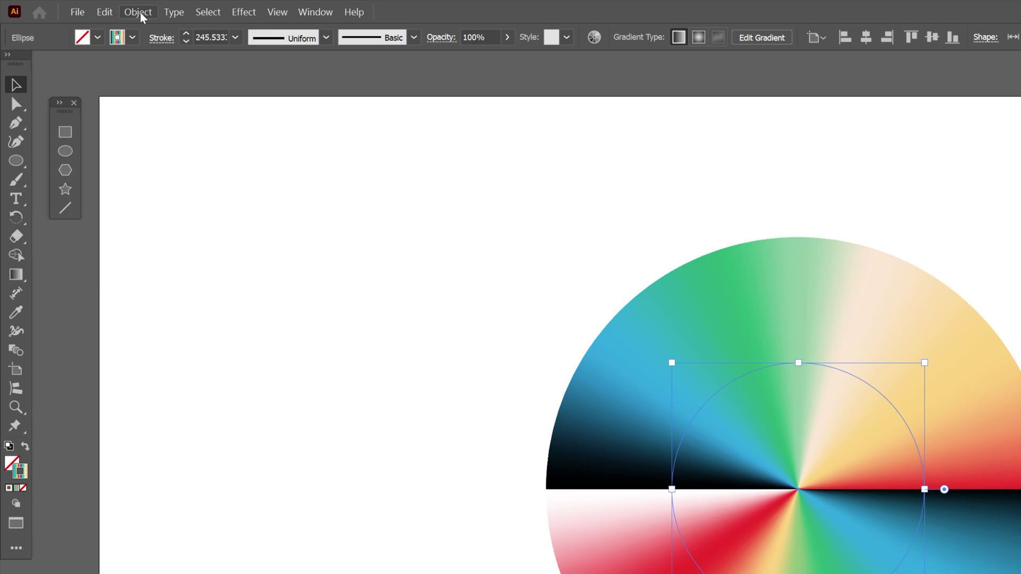
Expand the stroke's appearance into a grouped gradient mesh and nudge it slightly.
left_click(82, 7)
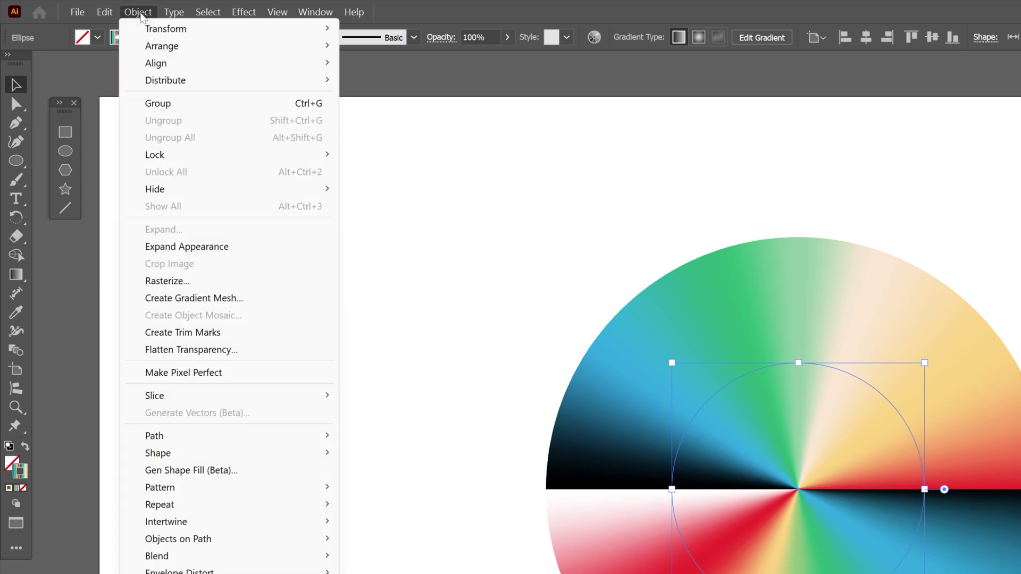
left_click(217, 246)
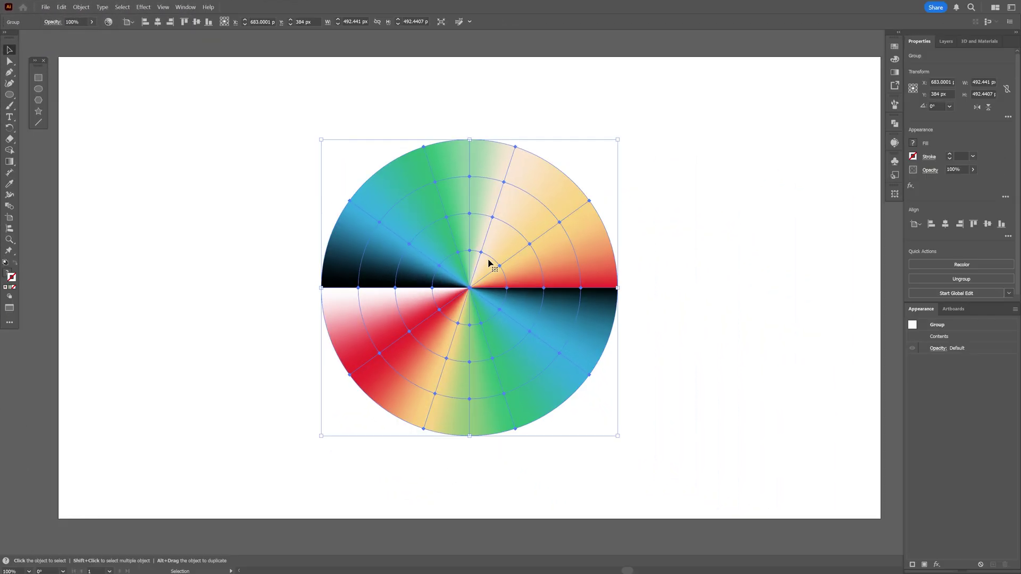
left_click_drag(485, 262, 477, 262)
key("a")
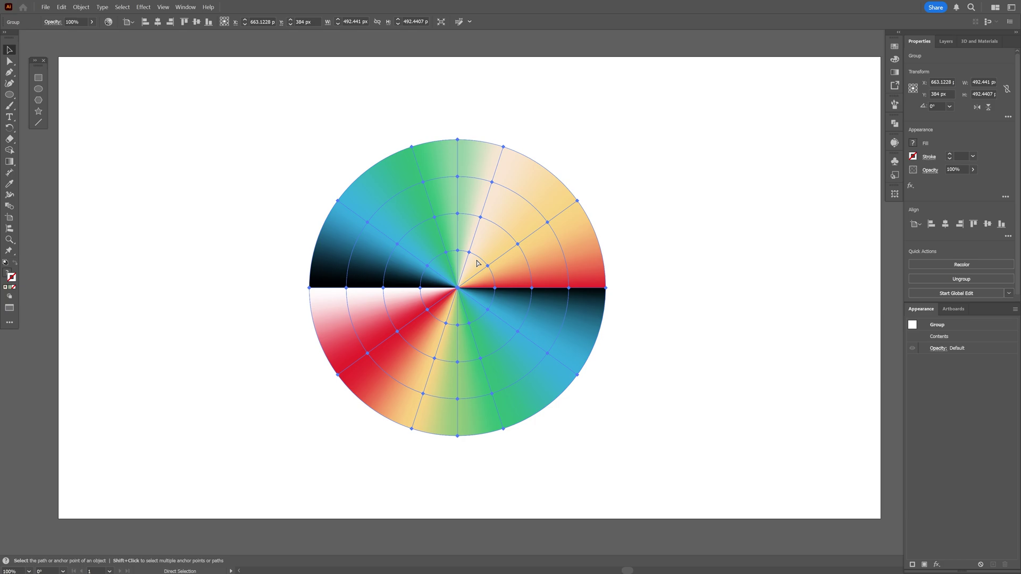
key("v")
left_click(62, 6)
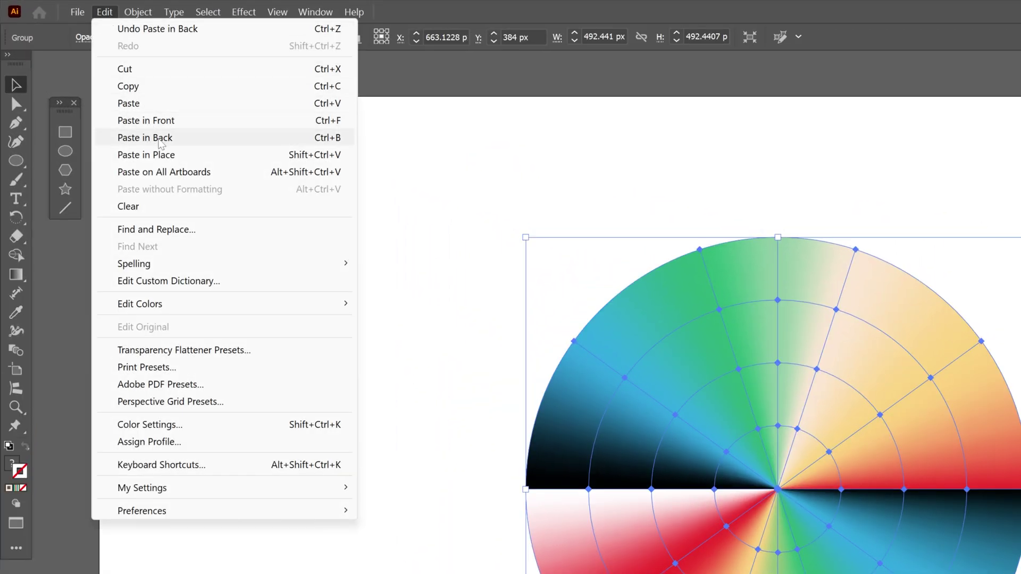
Paste a copy behind the ring, scale it to 564 px and rotate it 90°.
left_click(160, 139)
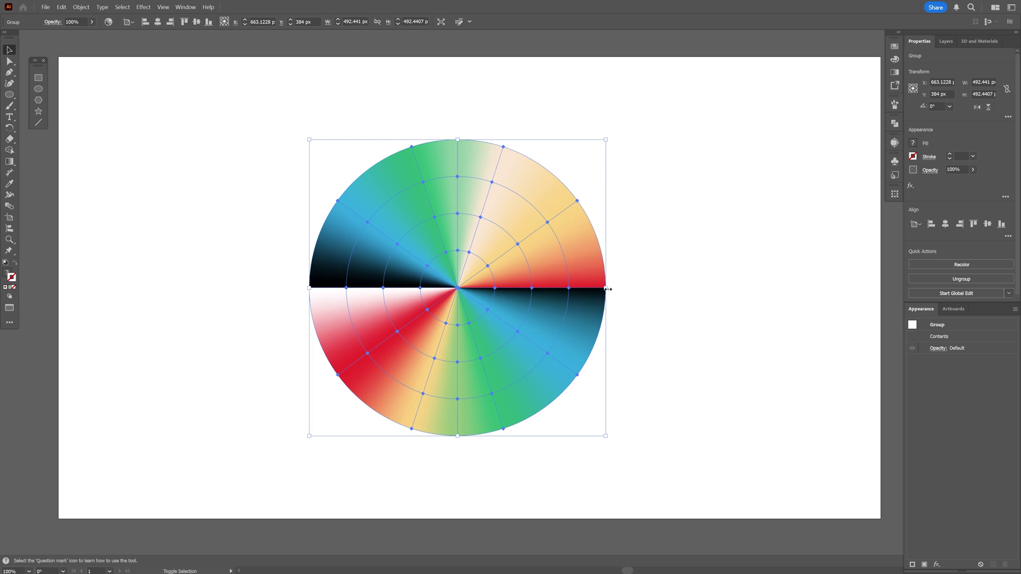
left_click_drag(607, 288, 649, 287)
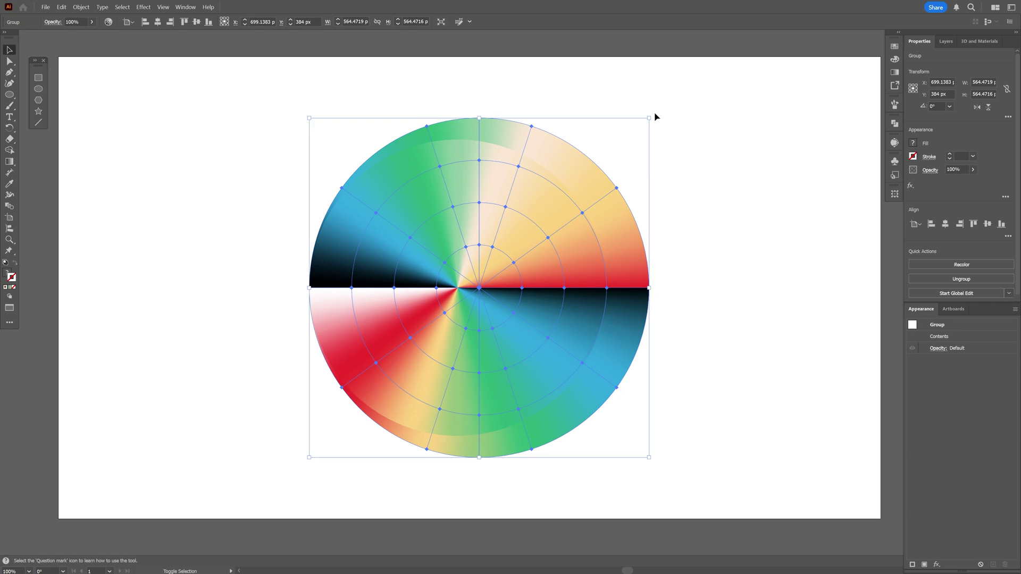
left_click_drag(545, 93, 362, 118)
Group both rings, shrink the group to about 370 px wide, and zoom in.
left_click(726, 222)
left_click(494, 314)
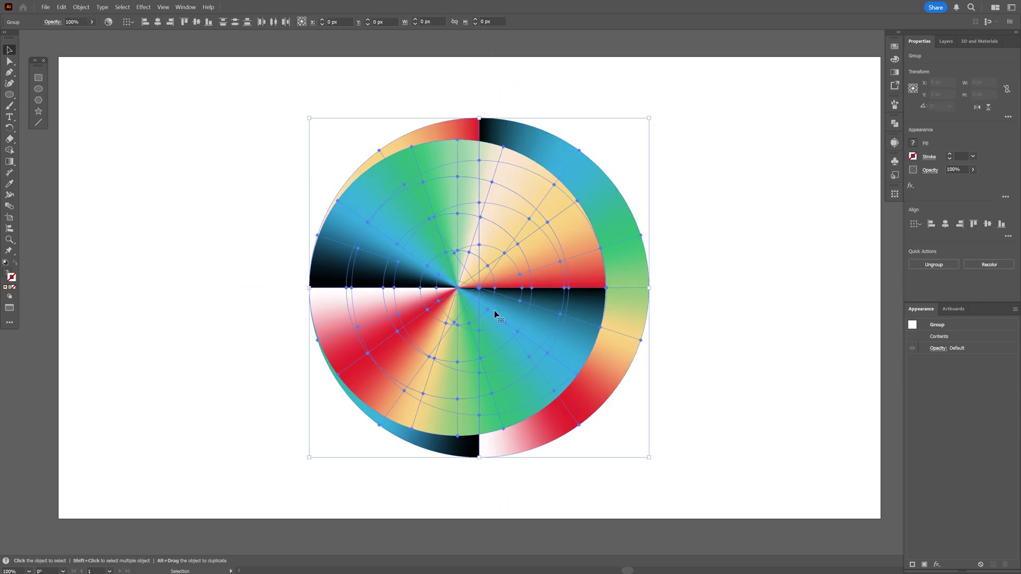
right_click(495, 313)
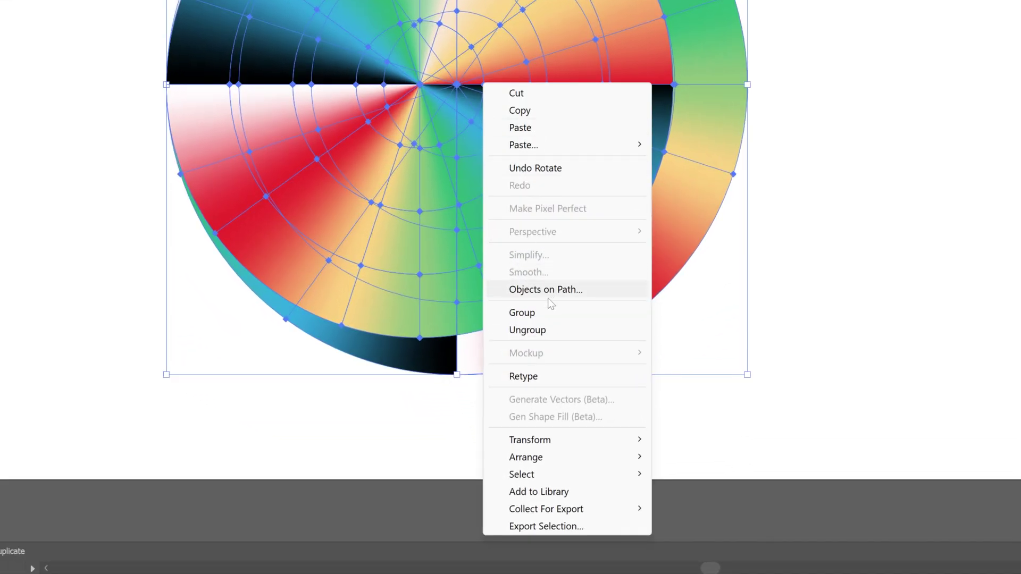
left_click(531, 420)
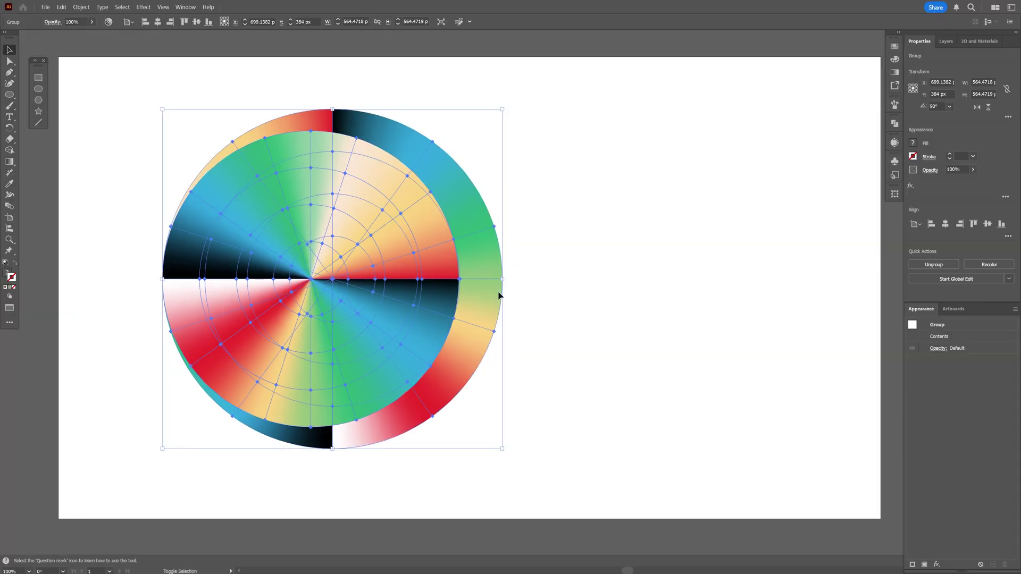
left_click_drag(747, 85, 551, 83)
left_click_drag(387, 277, 385, 279)
key("a")
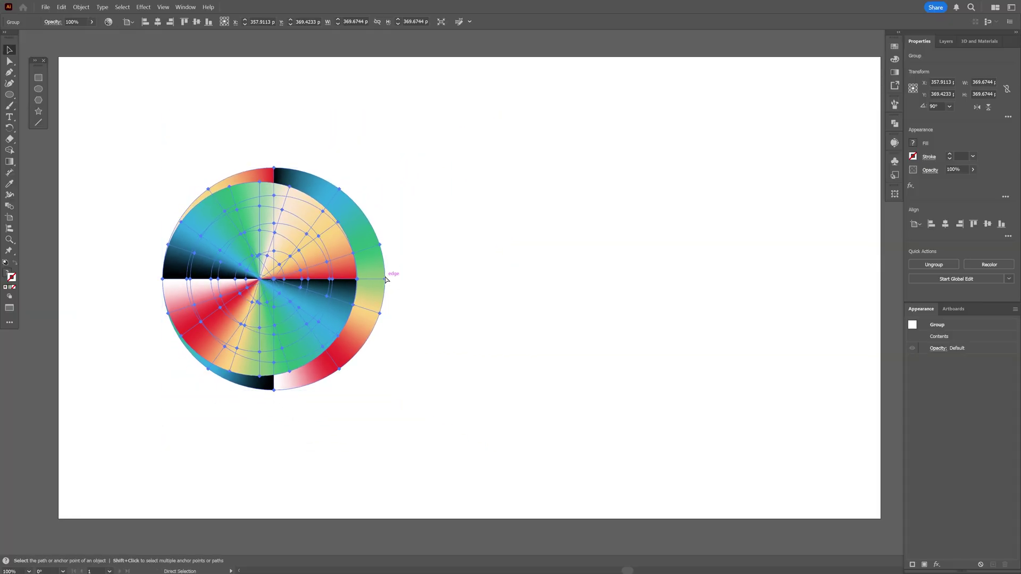
key("ctrl+plus")
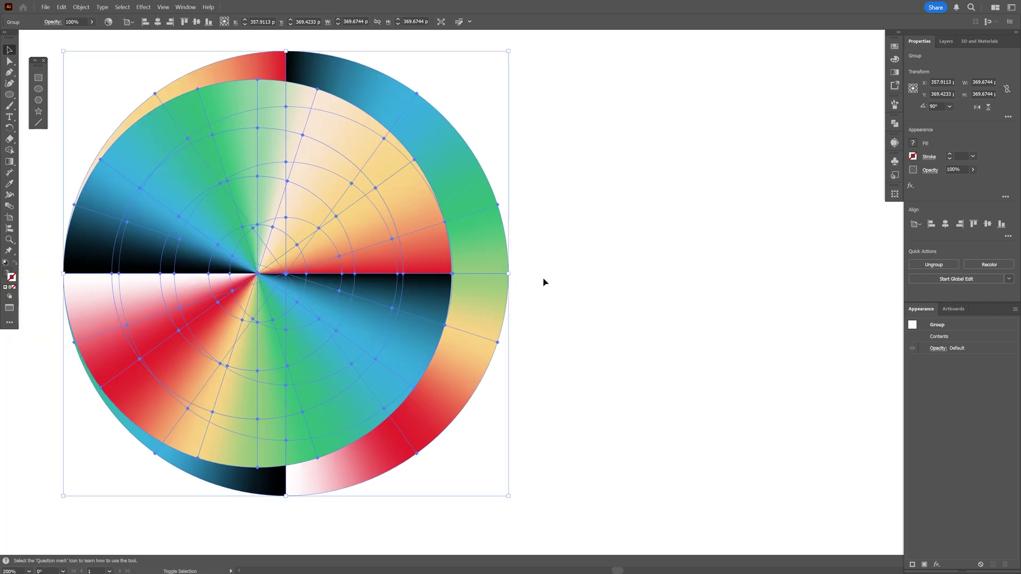
Enlarge the pasted ring-group copy to about 485 px wide, overlapping the original as another offset ring.
left_click_drag(509, 276, 647, 280)
key("a")
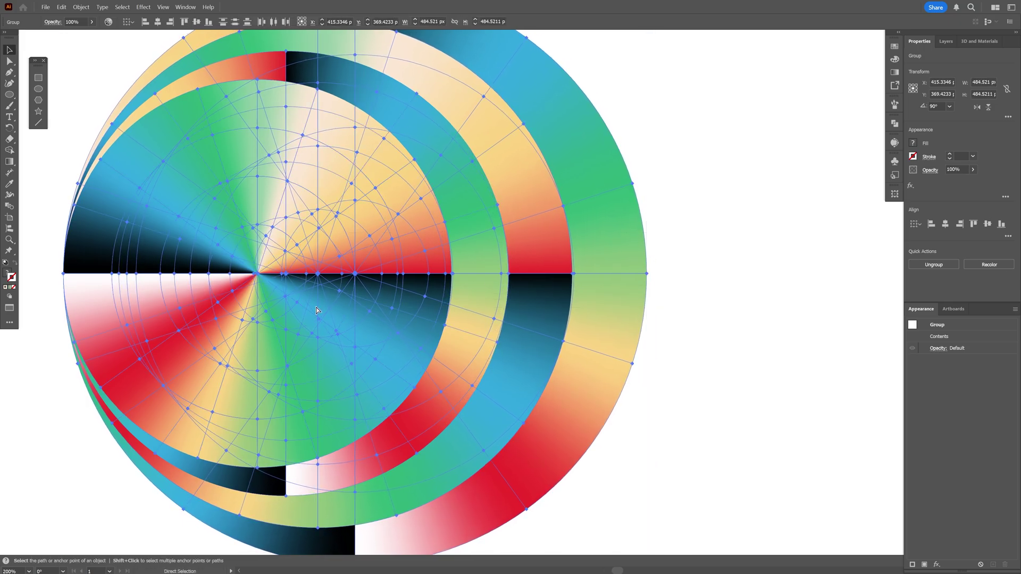